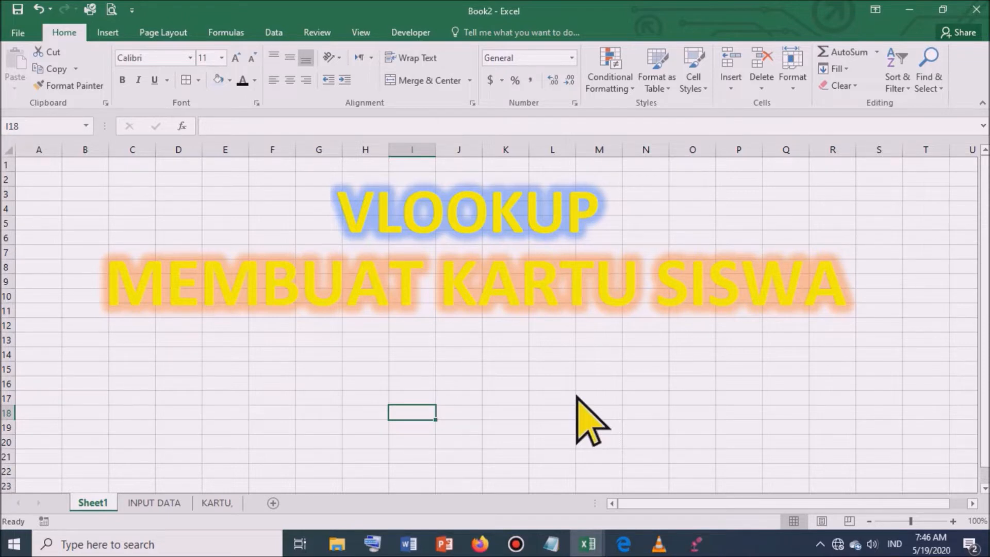
left_click(154, 505)
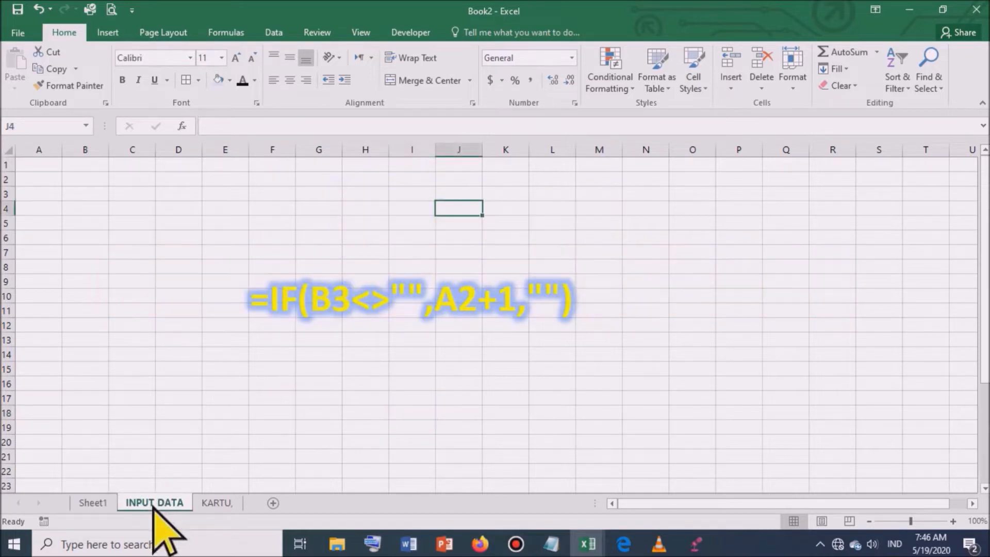
left_click(223, 505)
left_click(153, 503)
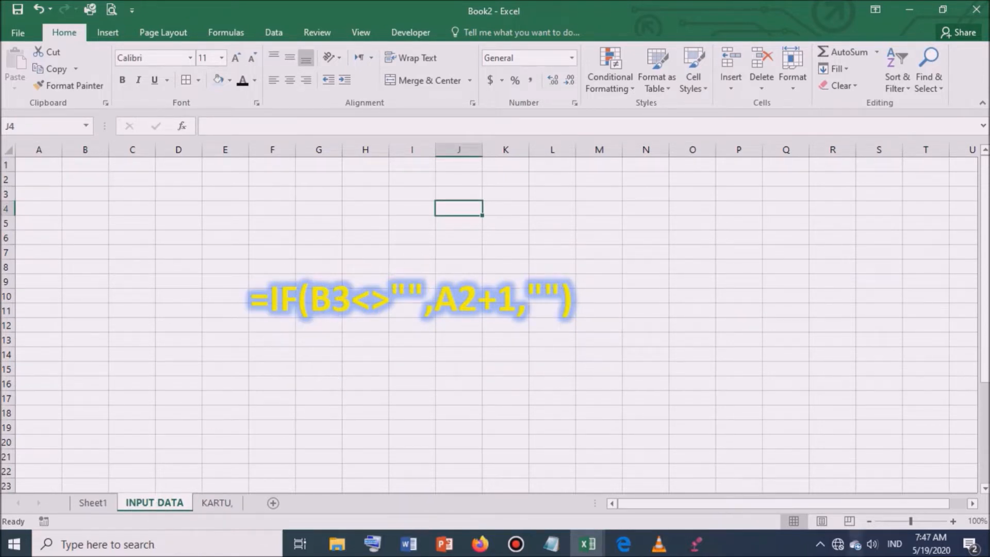
Step: Enter the heading KARTU SISWA in cell C3 of the KARTU, sheet
left_click(212, 503)
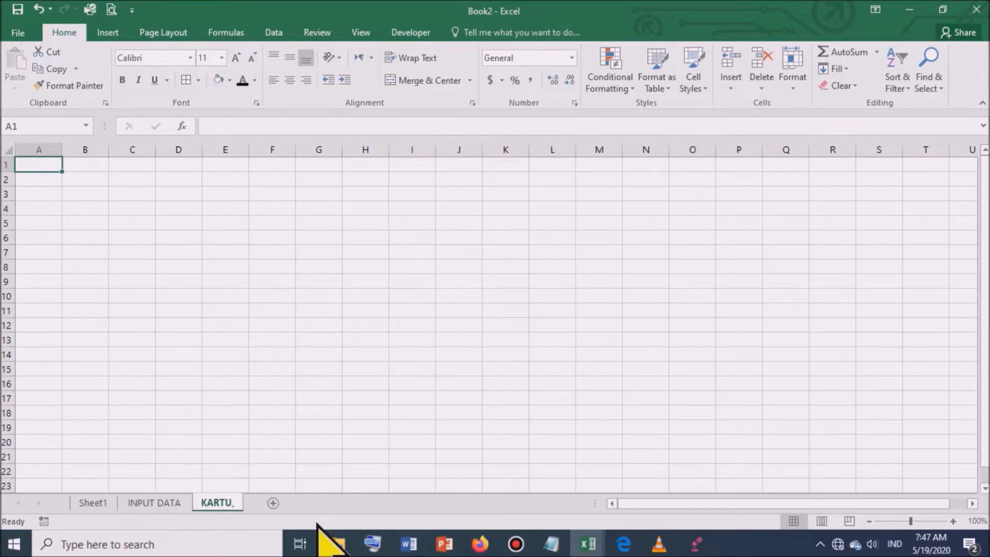
left_click(136, 197)
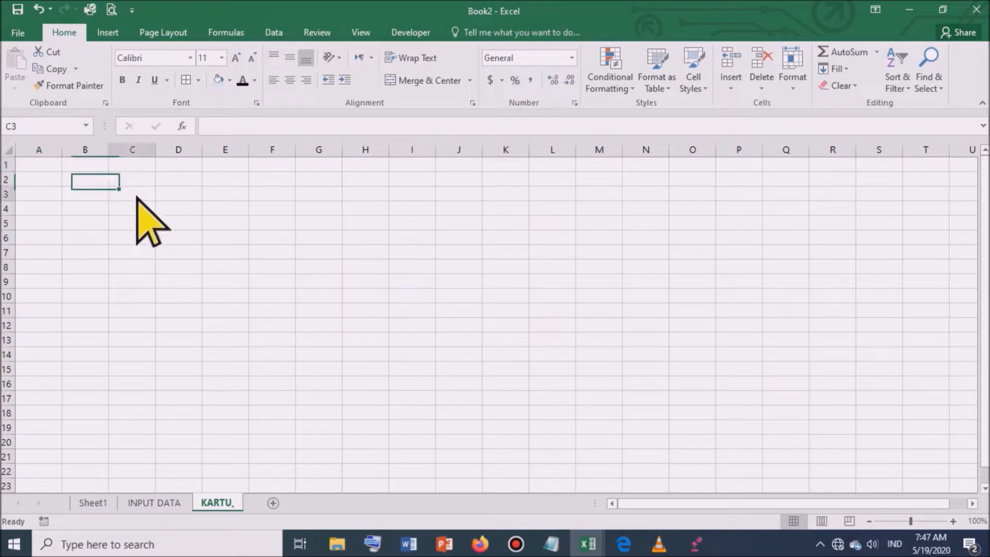
type("KARTU")
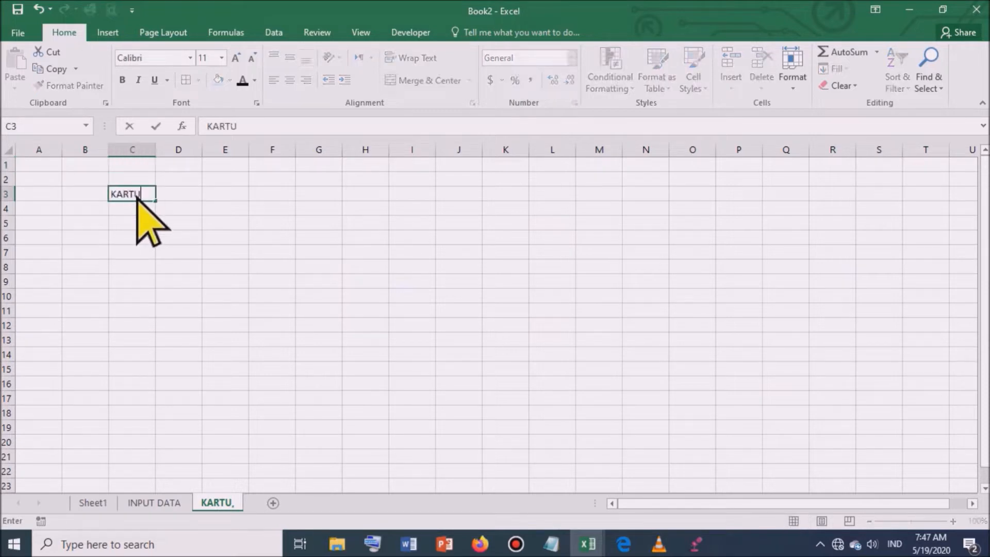
type(" SISWA")
key("Return")
Step: Enter the labels NAMA SISWA, KELAS and NIS in cells C4 to C6
type("NAMA")
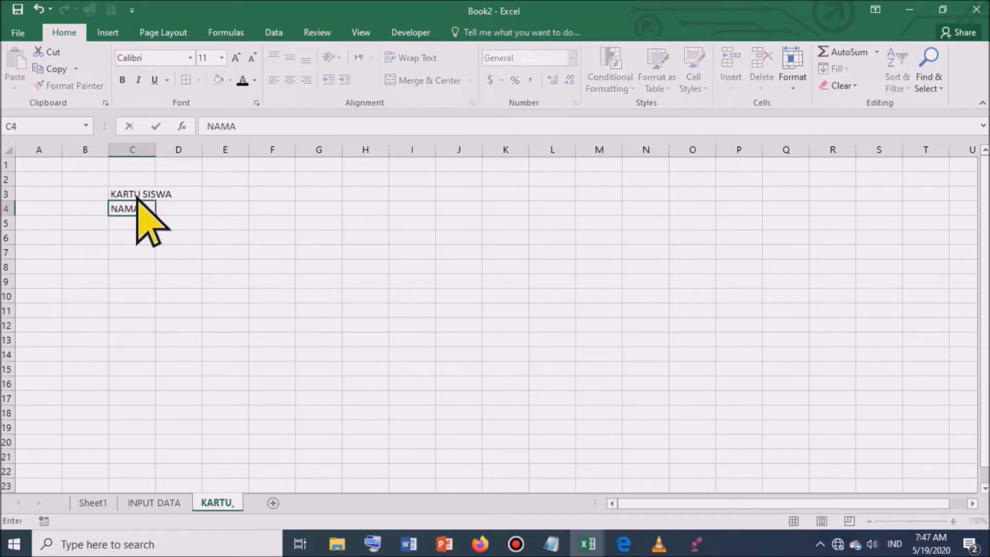
type(" SISWA")
key("Return")
type("KEL")
key("Return")
type("NIS")
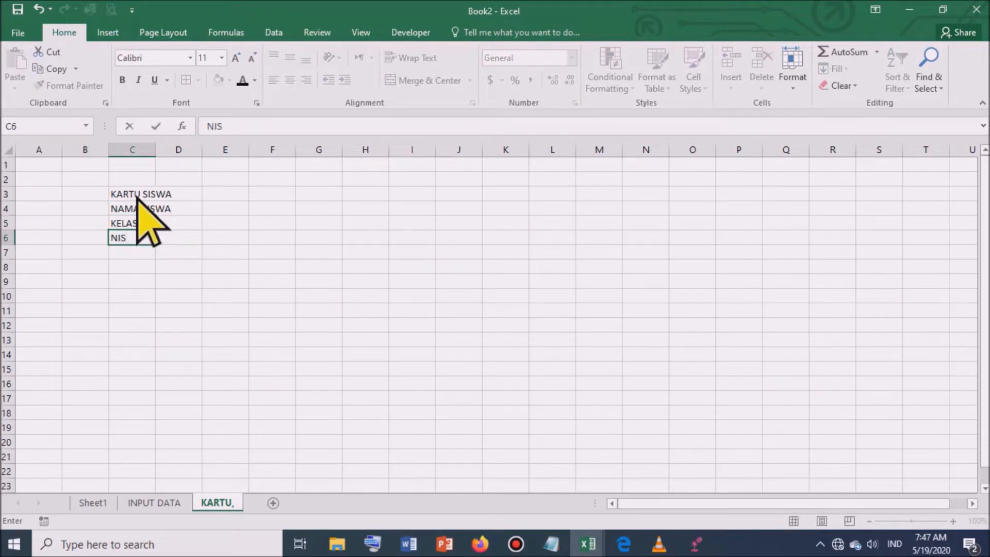
key("Return")
Step: Merge and center the KARTU SISWA heading across cells C3:G3
left_click_drag(132, 197, 304, 194)
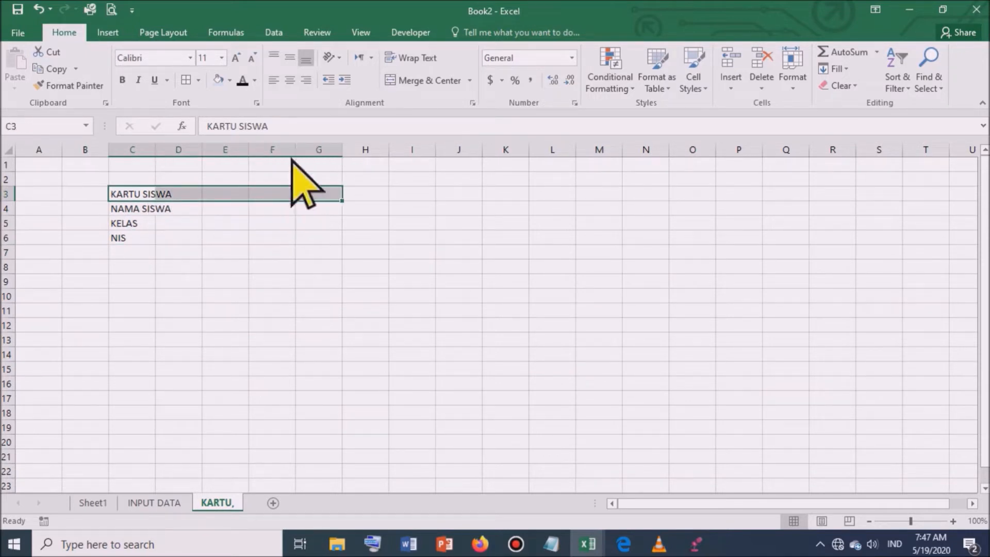
left_click(409, 81)
left_click(242, 326)
Step: Apply thick outside borders around the card range C3:G6
left_click_drag(199, 194, 227, 236)
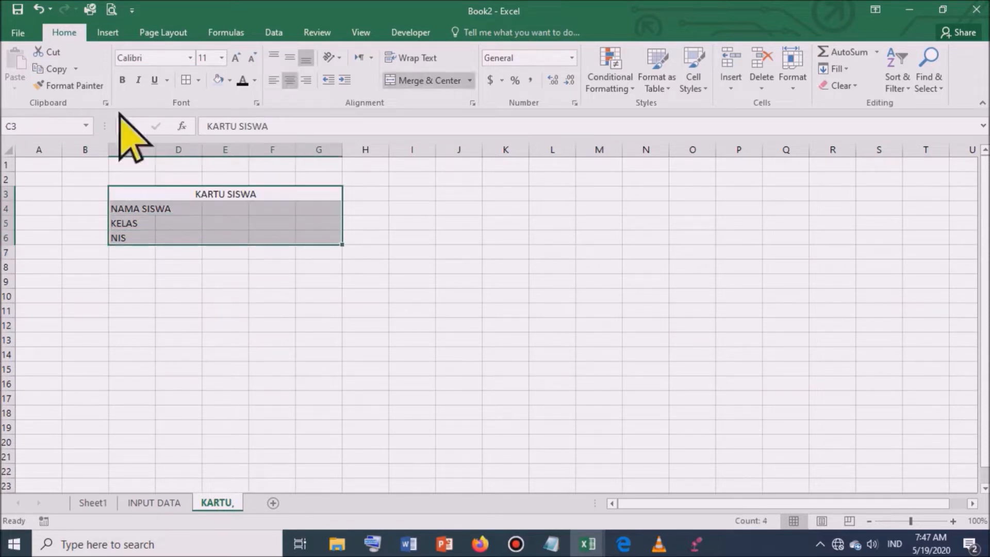
left_click(199, 80)
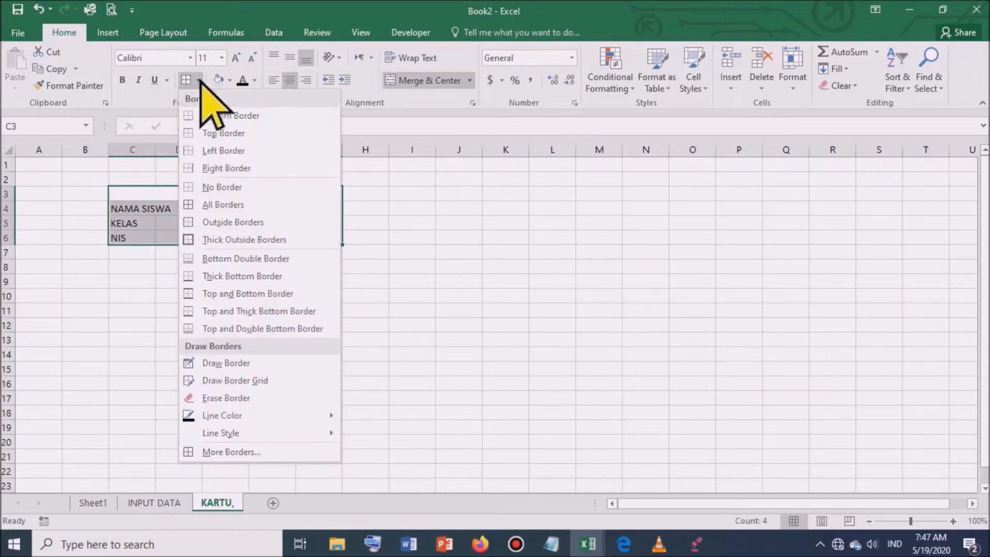
left_click(223, 239)
Step: Widen column C to fit the NAMA SISWA label and shrink column D to a narrow strip
left_click(953, 520)
left_click(953, 521)
left_click(953, 521)
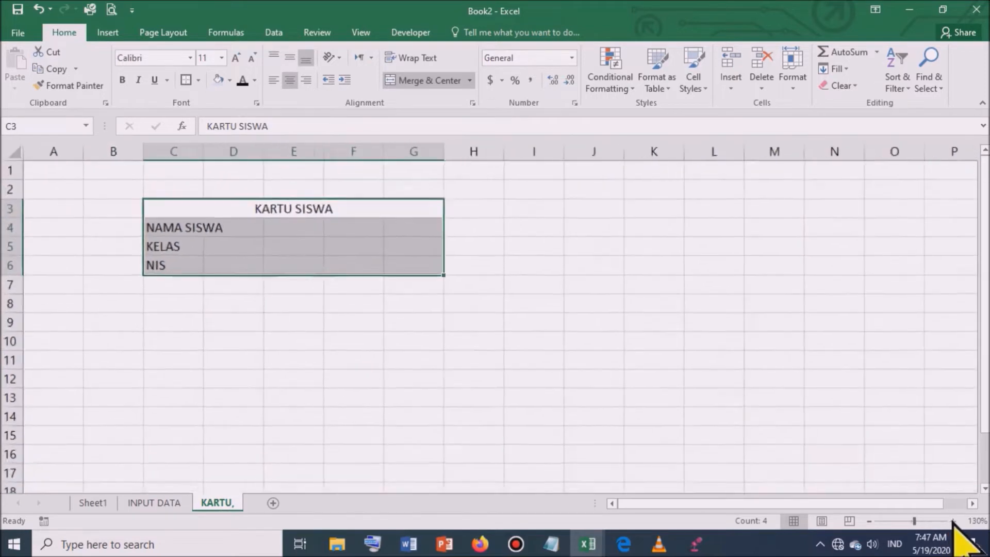
left_click(953, 521)
left_click(953, 520)
left_click(953, 521)
left_click(953, 521)
left_click(477, 417)
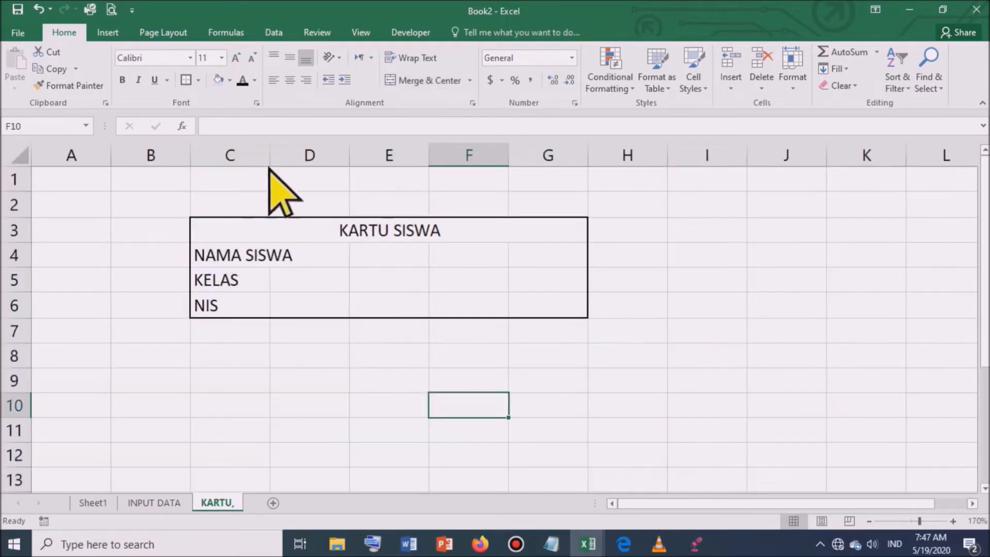
double_click(270, 161)
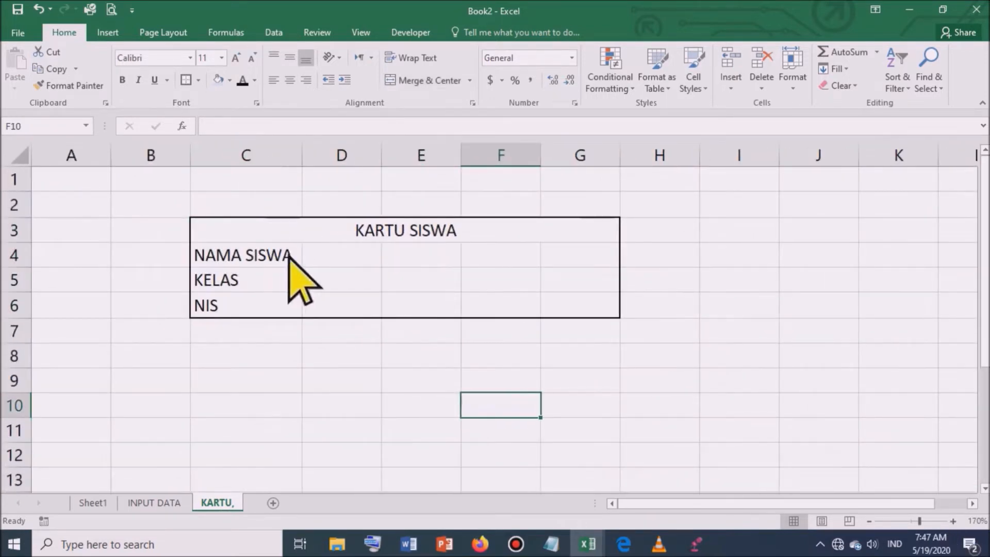
left_click_drag(382, 155, 321, 155)
Step: Enter a colon in each of cells D4, D5 and D6 beside the labels
left_click(311, 258)
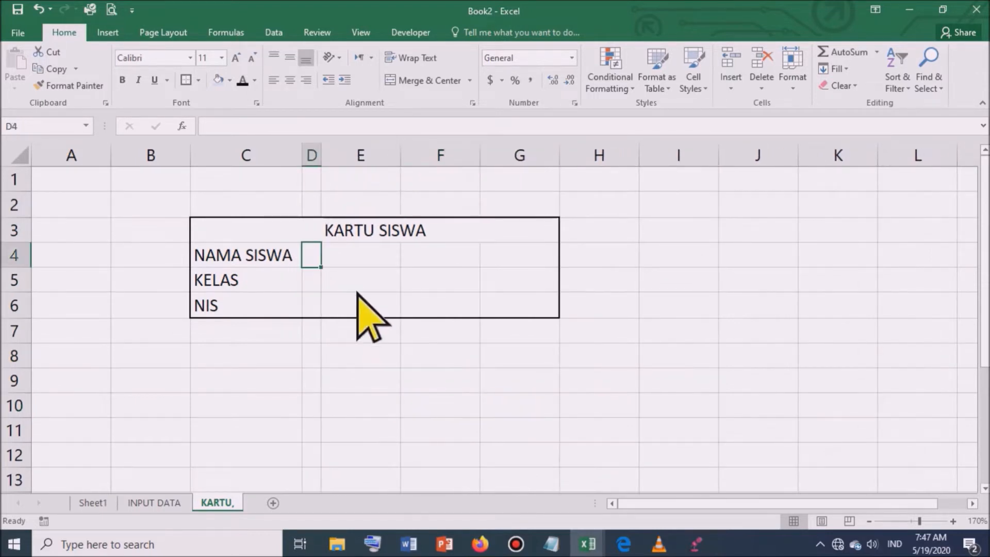
type(":")
key("Return")
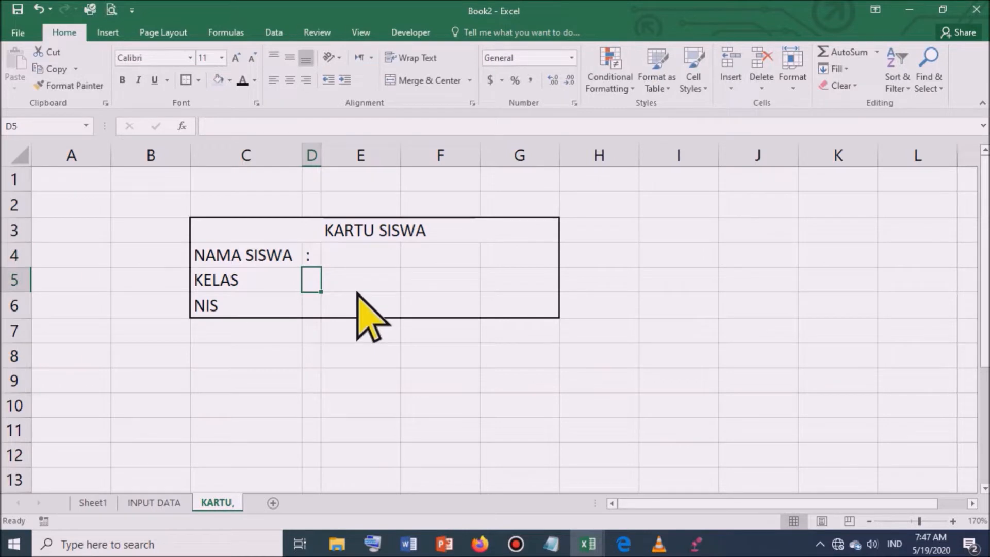
key("Return")
type(":")
key("Return")
Step: Fill the card range C3:G6 with a light blue background color
left_click(353, 237)
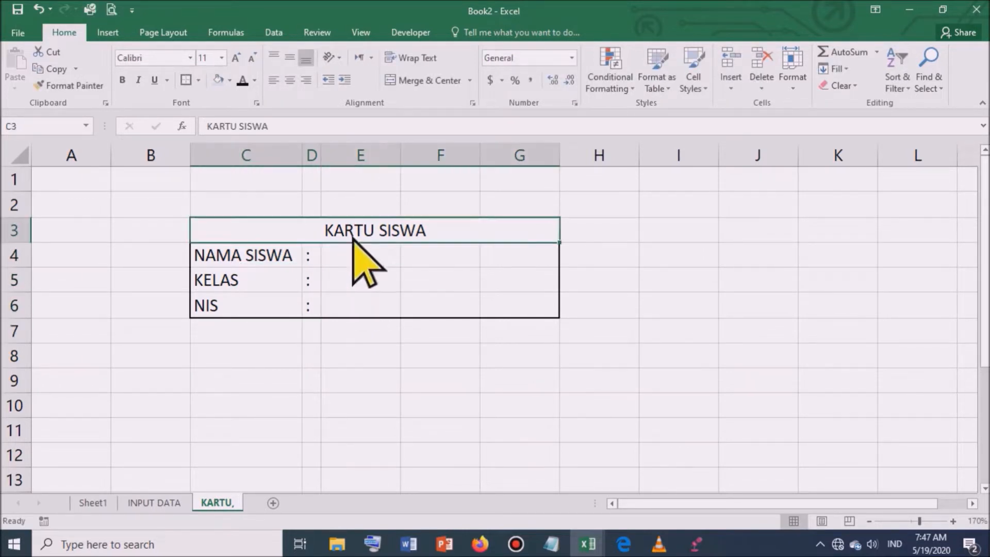
left_click_drag(353, 238, 375, 327)
left_click(216, 81)
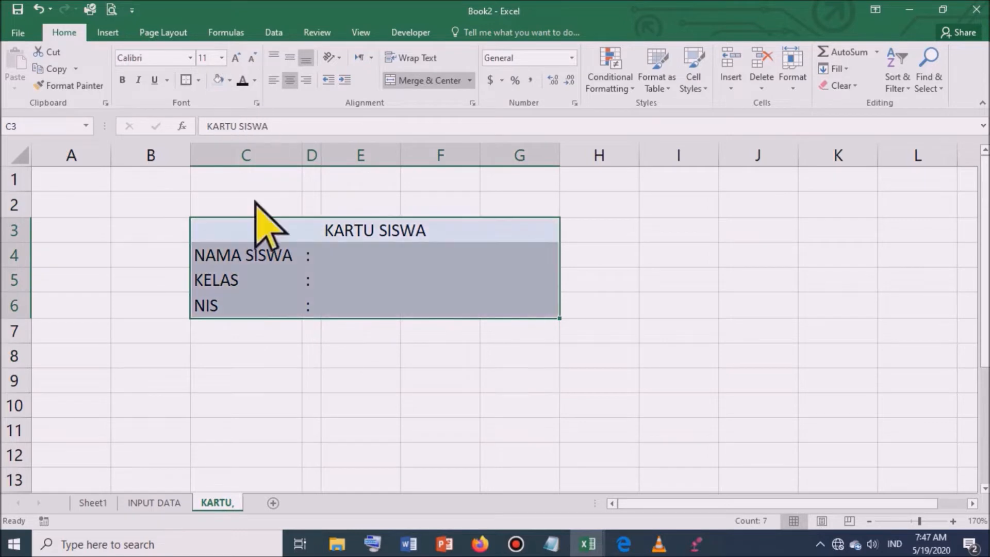
left_click(310, 255)
Step: Increase the height of rows 3 to 6 equally and widen column G slightly
left_click_drag(12, 236, 36, 309)
left_click_drag(12, 274, 13, 283)
left_click(367, 287)
left_click(708, 320)
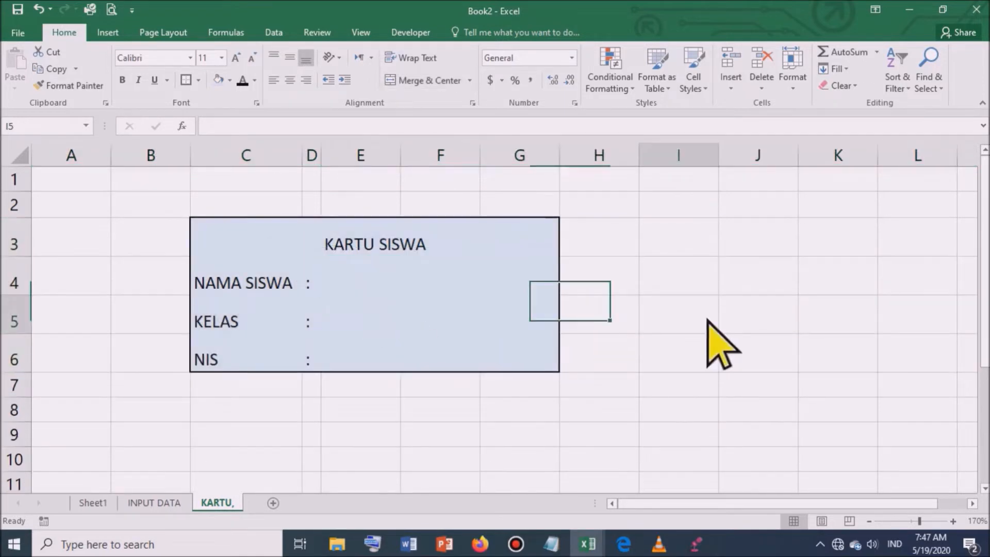
left_click_drag(560, 164, 569, 164)
Step: Format the KARTU SISWA heading as bold Arial Black at size 20
left_click(386, 245)
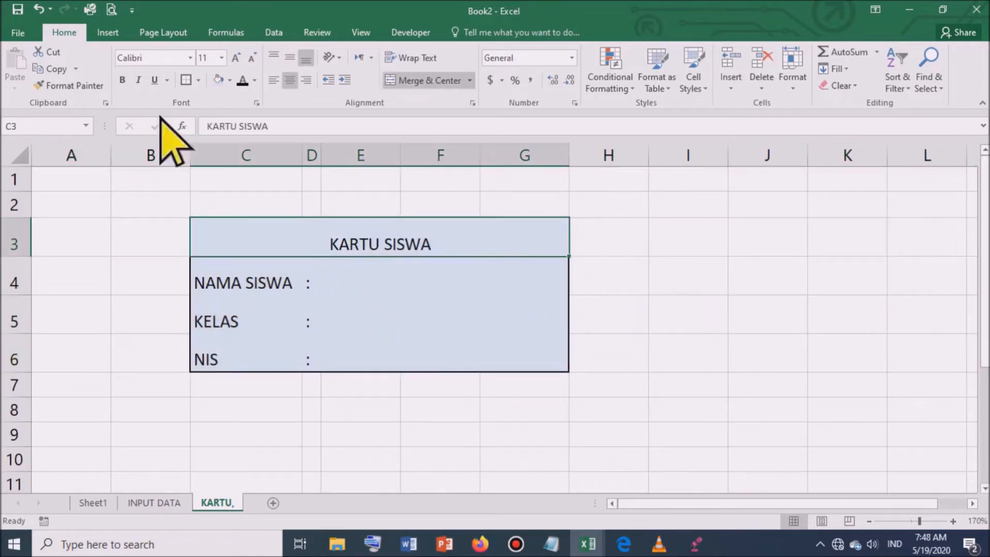
left_click(123, 80)
left_click(221, 58)
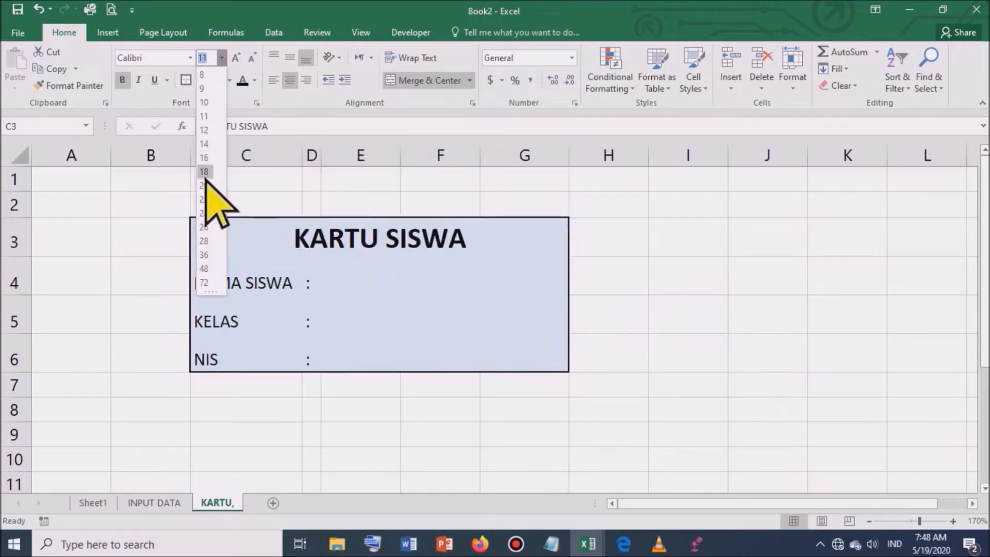
left_click(206, 185)
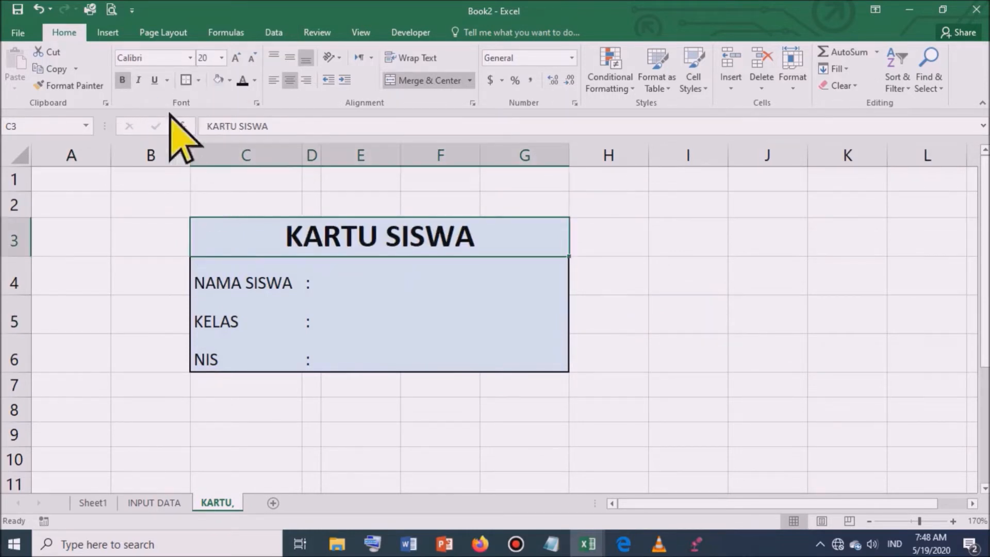
left_click(190, 58)
left_click(163, 281)
left_click(397, 281)
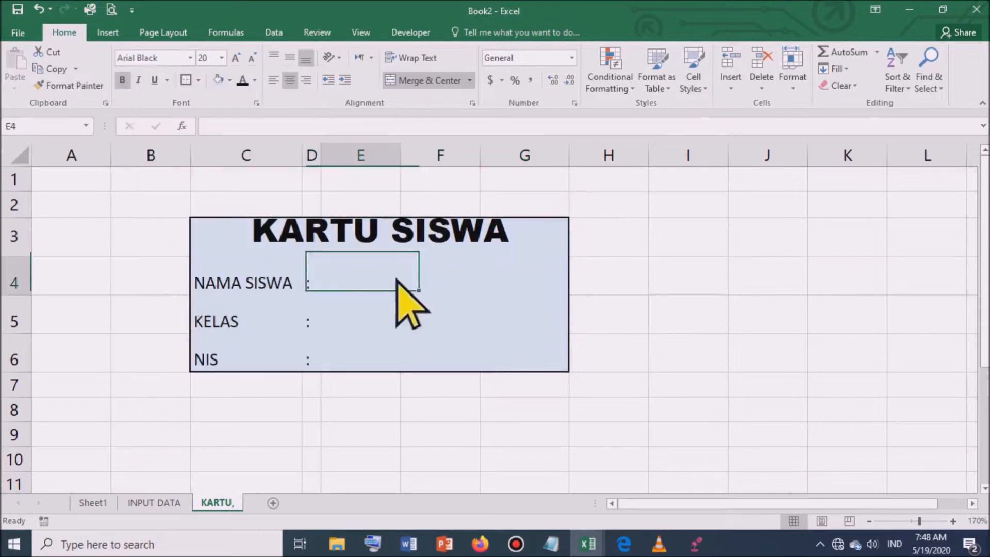
Step: Align the contents of the card range C3:G6 vertically to the middle
left_click_drag(283, 227, 350, 353)
left_click(290, 59)
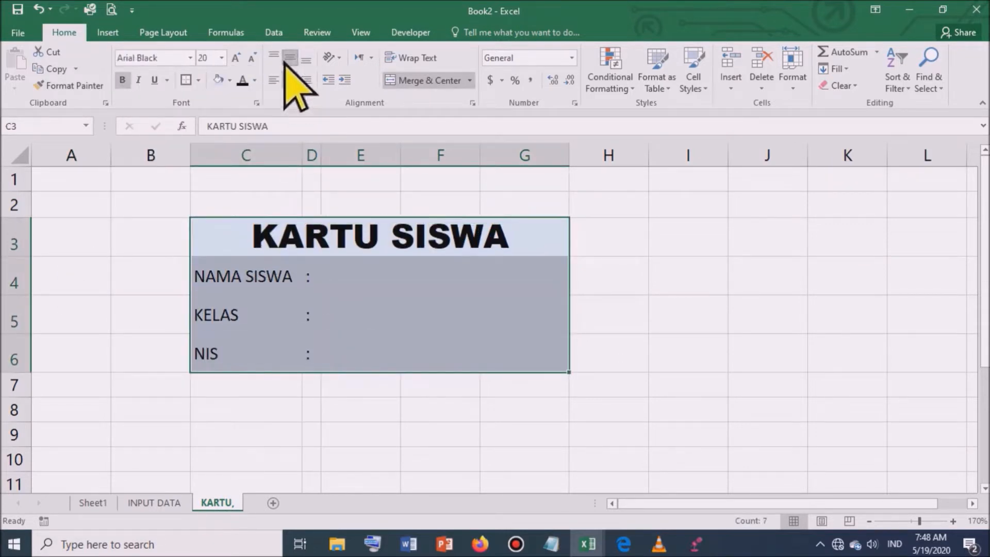
left_click(404, 320)
Step: Merge and center cells E4:G4 and fill that formatting down through row 6
left_click(376, 279)
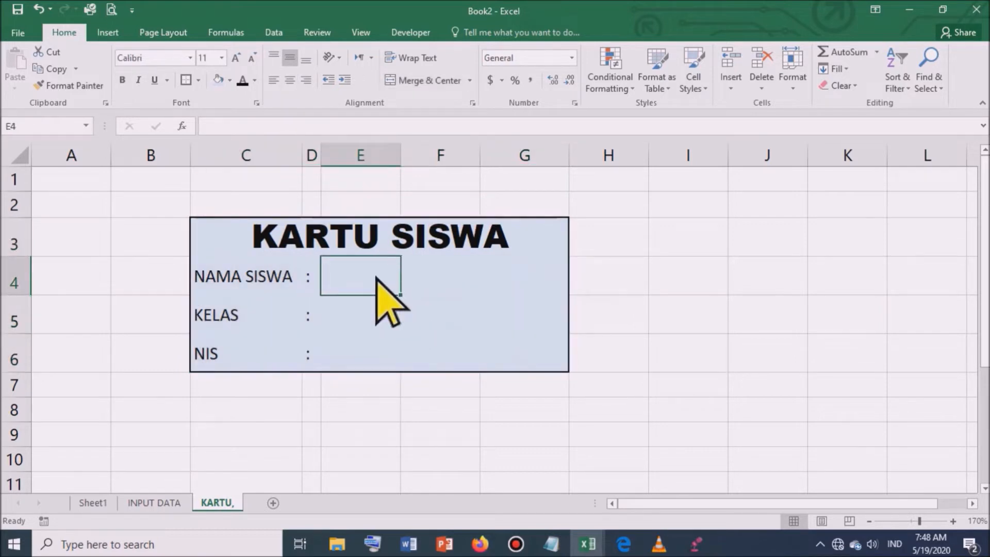
left_click_drag(372, 281, 520, 281)
left_click(428, 81)
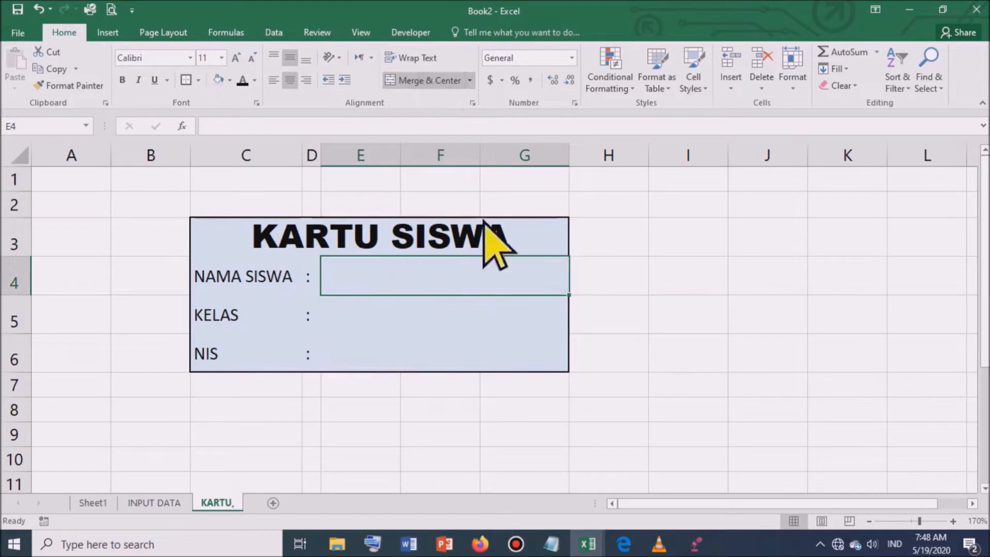
left_click_drag(569, 295, 562, 359)
left_click(605, 311)
left_click(436, 281)
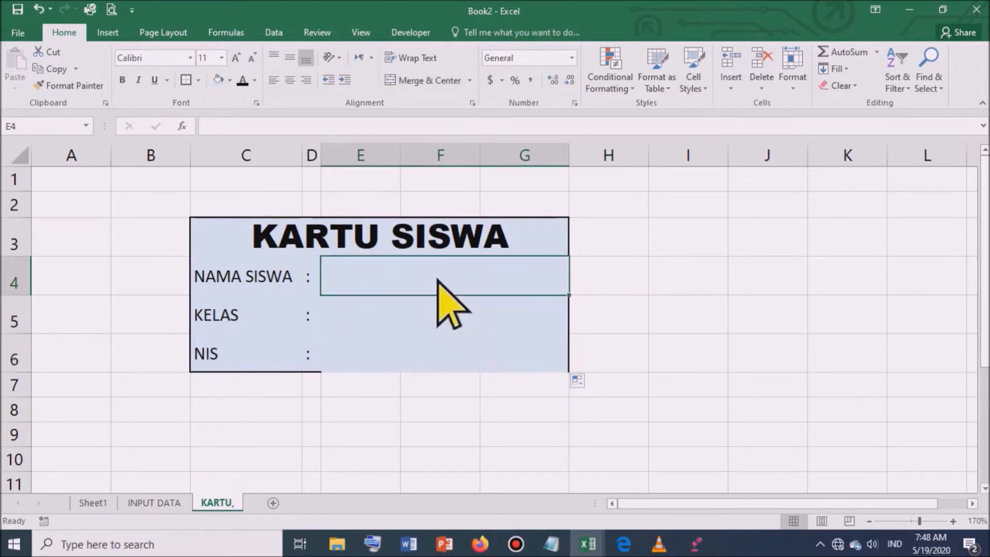
left_click(424, 322)
left_click(411, 358)
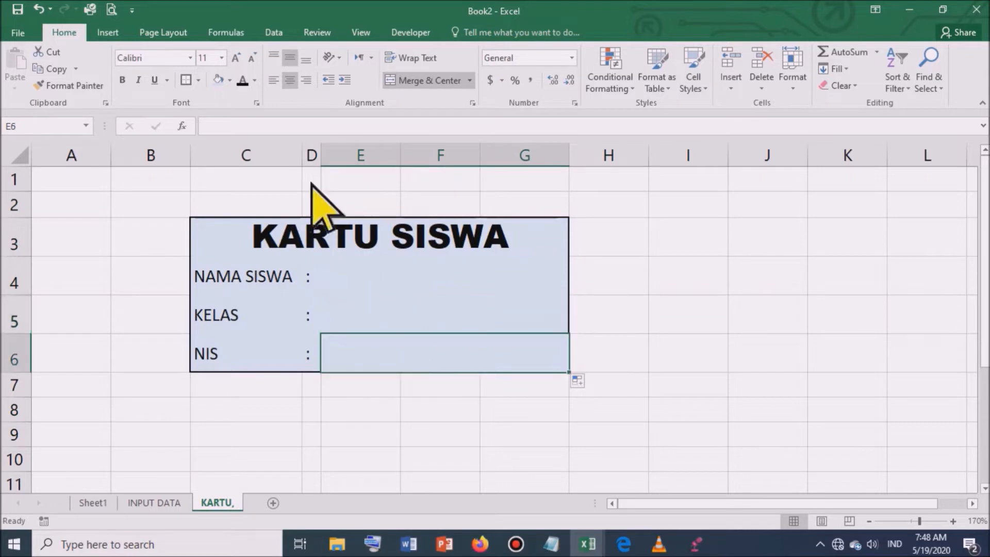
Step: Narrow column D further around the colons and reduce the width of column C slightly
left_click_drag(320, 157, 310, 157)
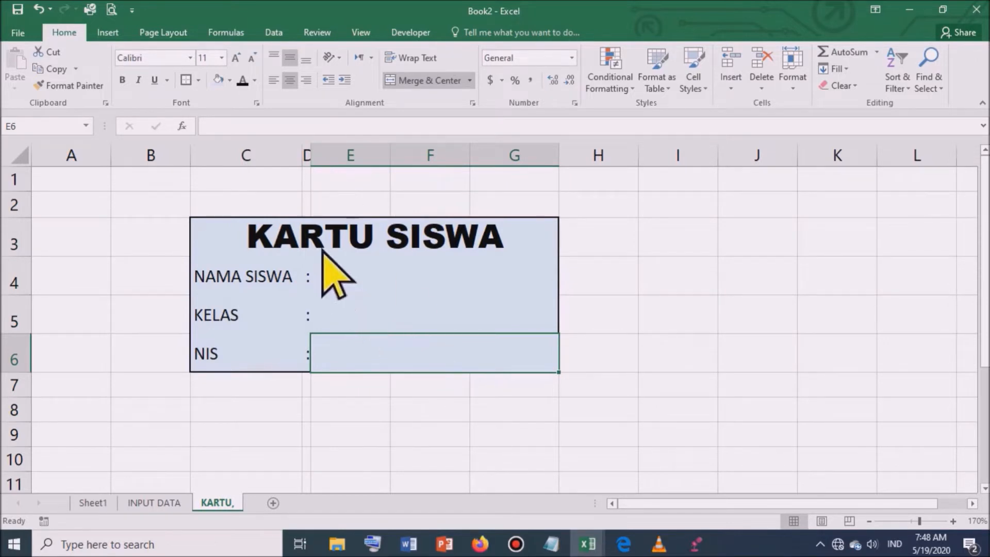
left_click(355, 273)
left_click_drag(302, 158, 298, 157)
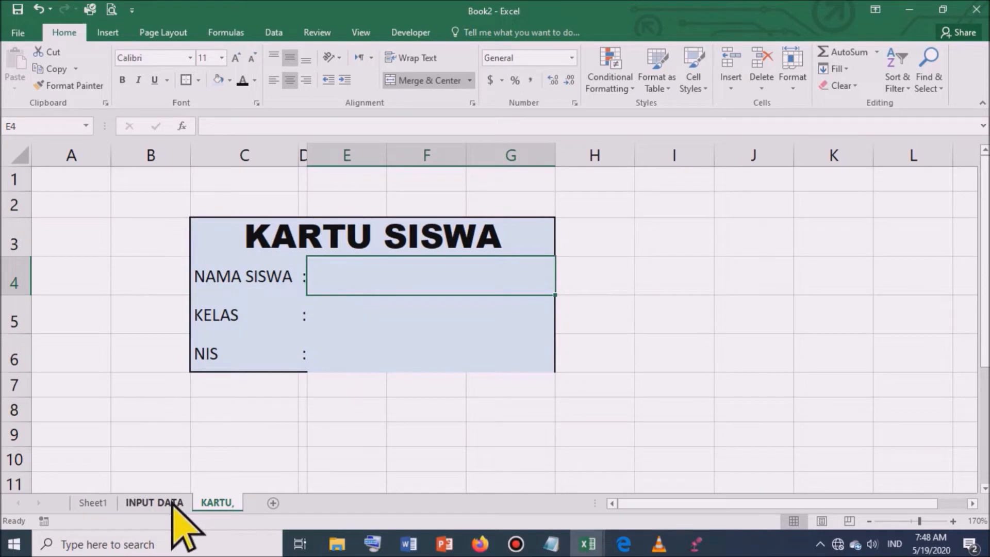
Step: Enter the column headers NO, NAMA, KELAS and NIS in cells A1:D1 of the INPUT DATA sheet
left_click(155, 503)
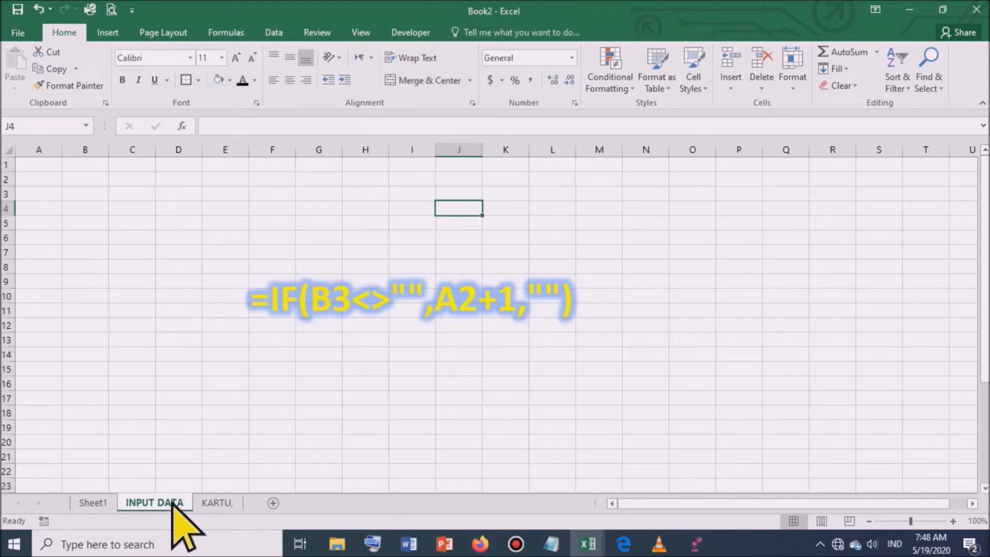
left_click(39, 166)
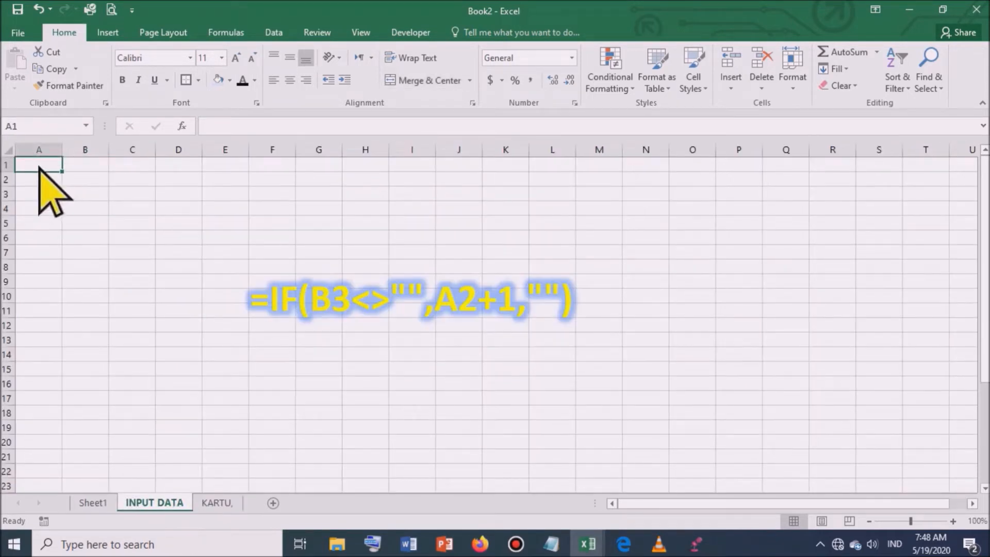
type("NO")
key("Tab")
type("NA")
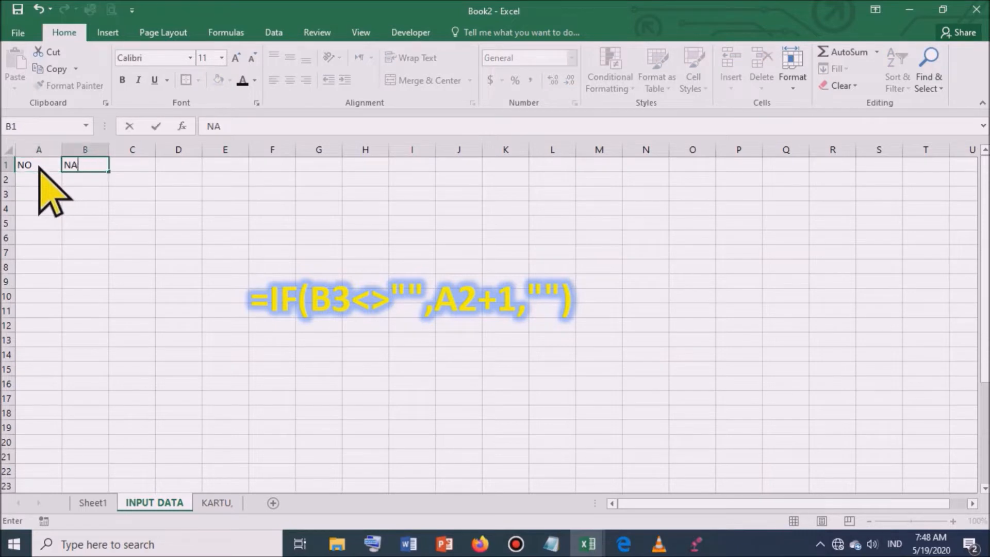
key("Tab")
type("KELAS")
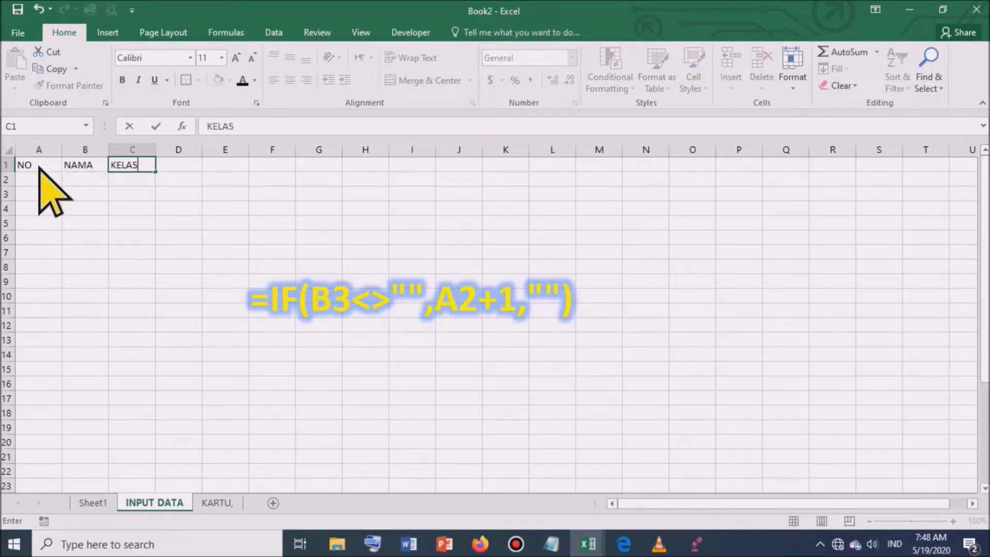
key("Tab")
type("NIS")
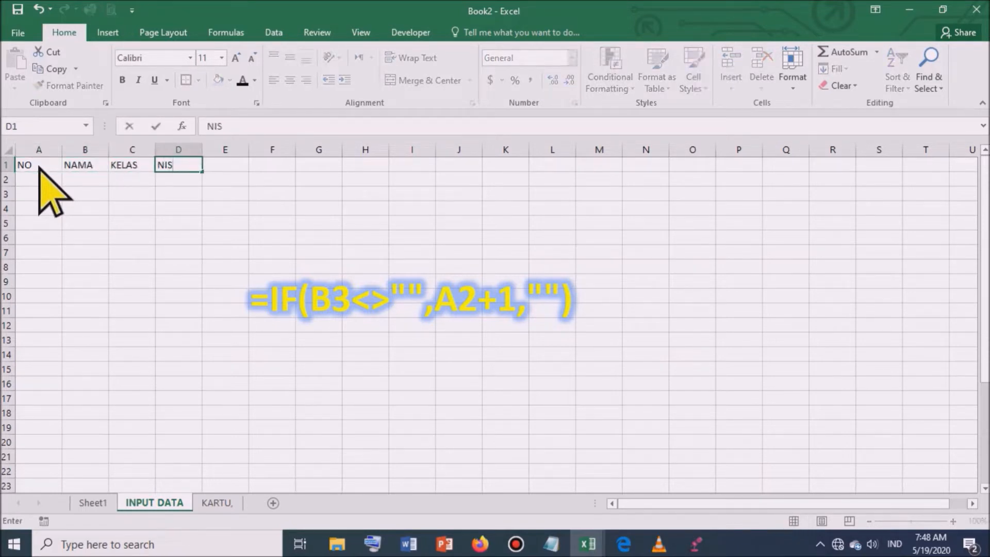
key("ctrl+Return")
left_click(64, 161)
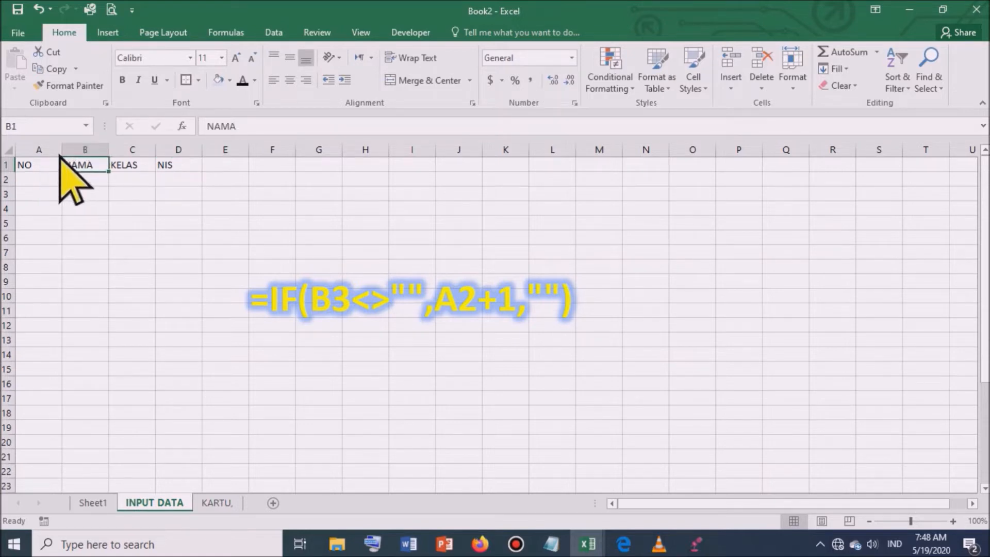
Step: Fit column A to its content and apply all borders to the table range A1:D11
double_click(61, 151)
left_click_drag(24, 166, 158, 309)
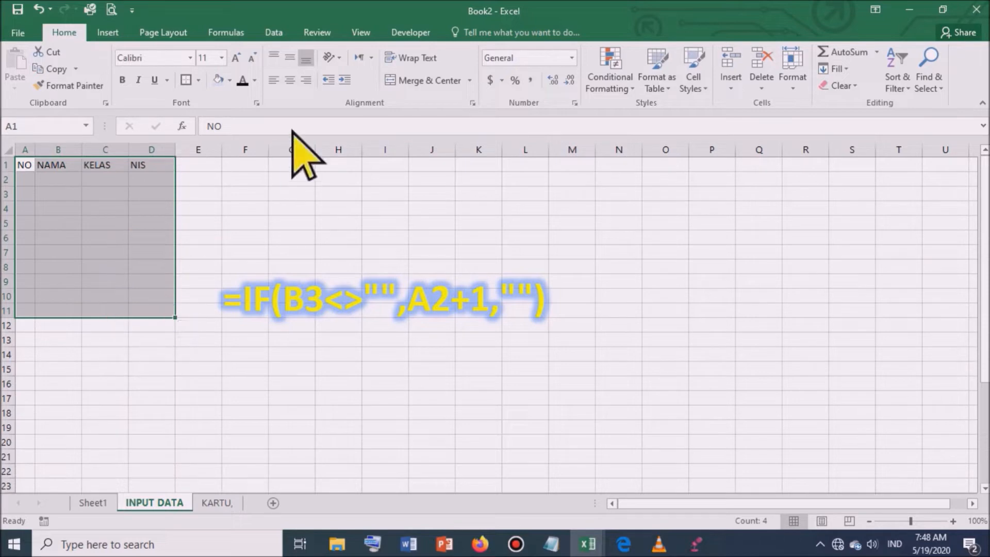
left_click(198, 80)
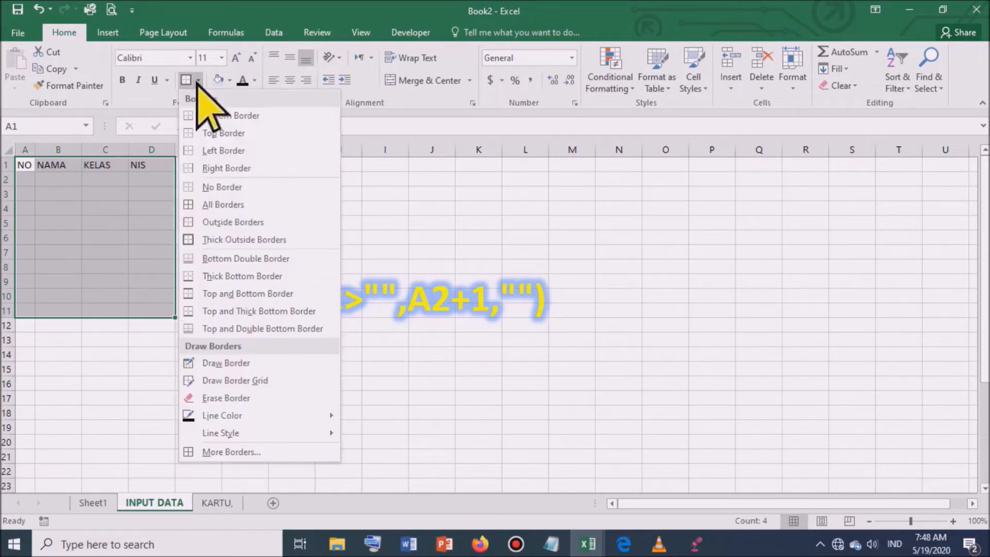
left_click(220, 205)
left_click(217, 208)
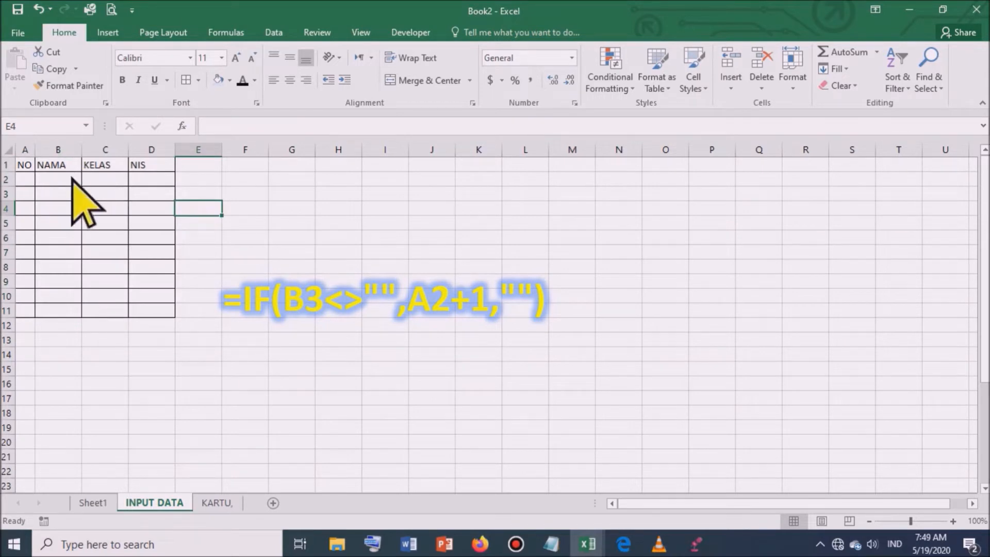
Step: Enter 1 as the first number in A2 and center column A horizontally
left_click_drag(23, 180, 301, 256)
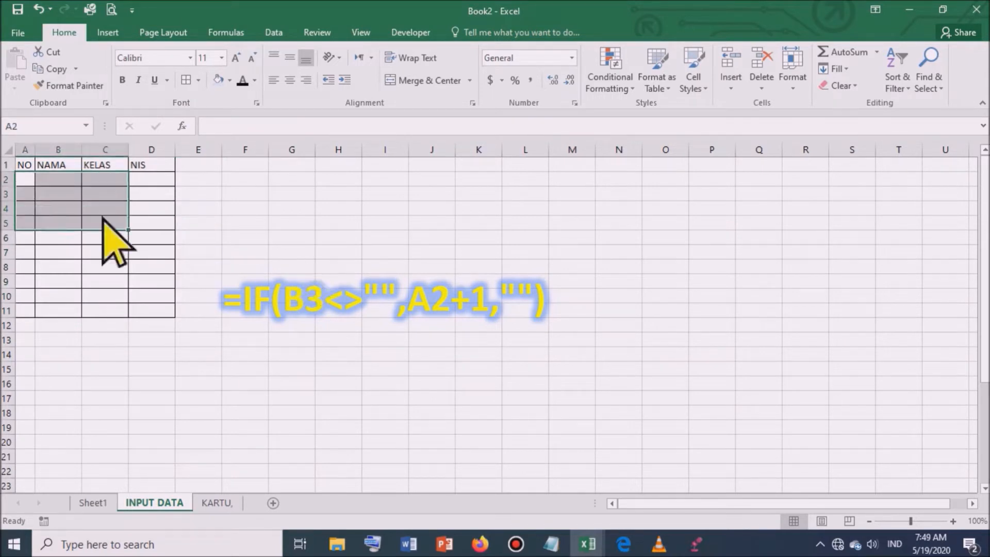
left_click(23, 179)
key("Down")
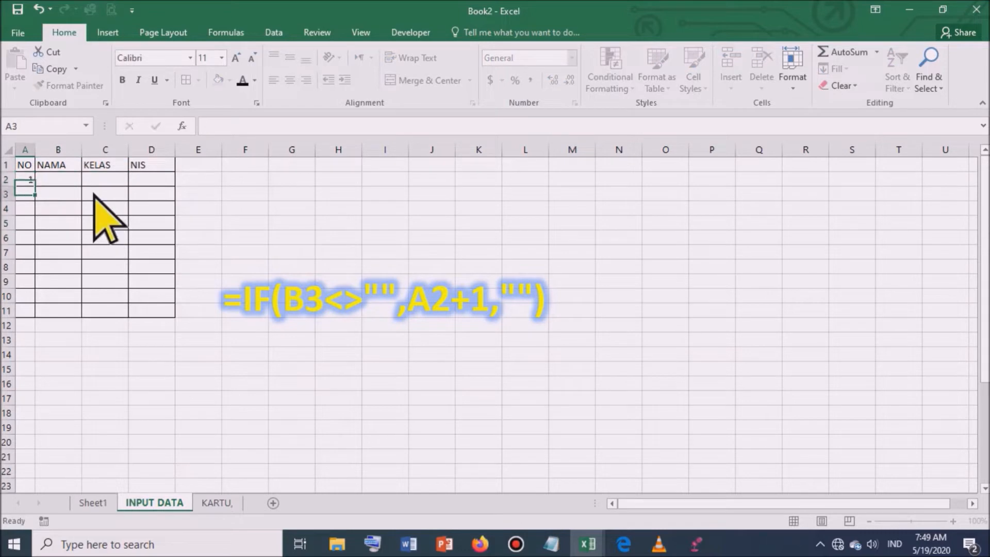
left_click(24, 150)
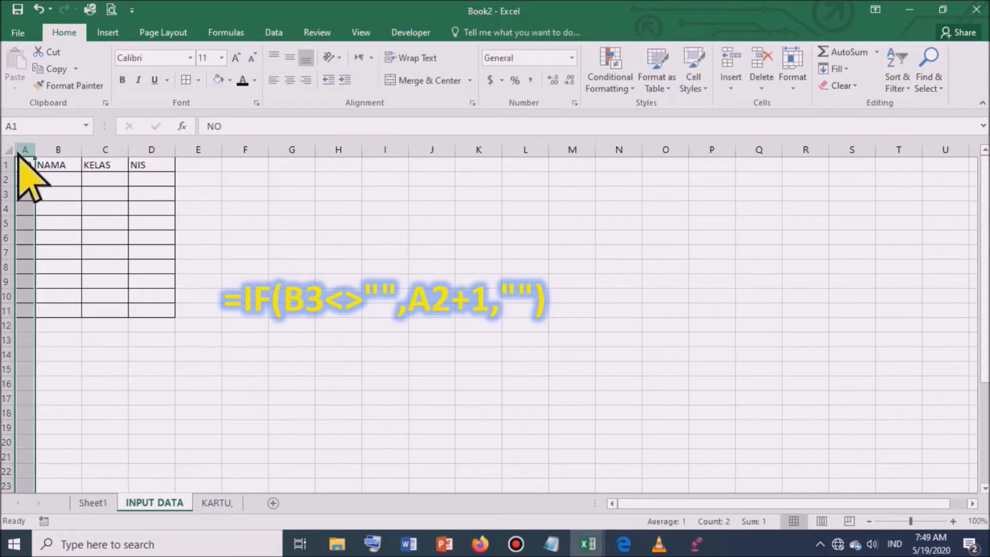
left_click(290, 80)
left_click(67, 209)
Step: Enter the first student's name in B2 and fit column B to its content
left_click(58, 181)
type("ABDULLAH")
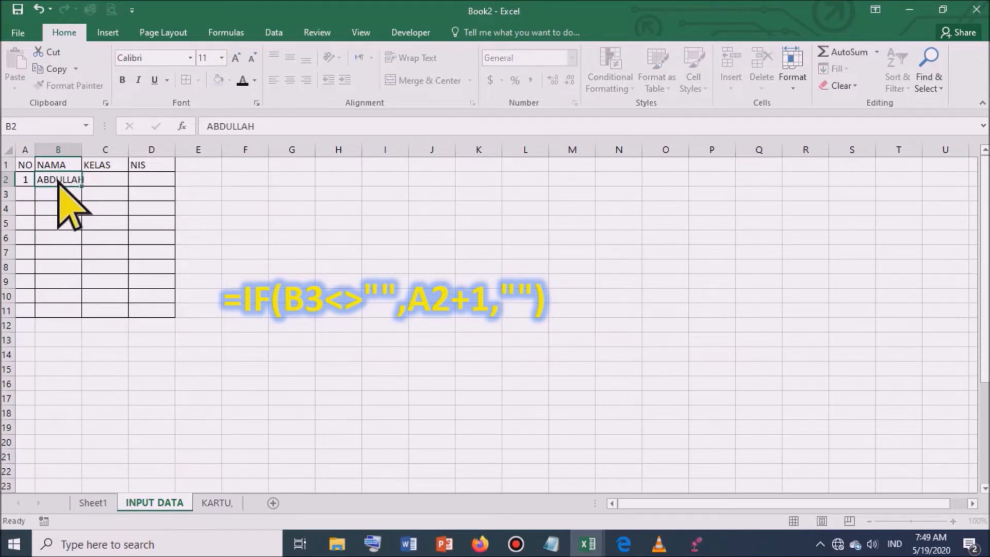
key("Return")
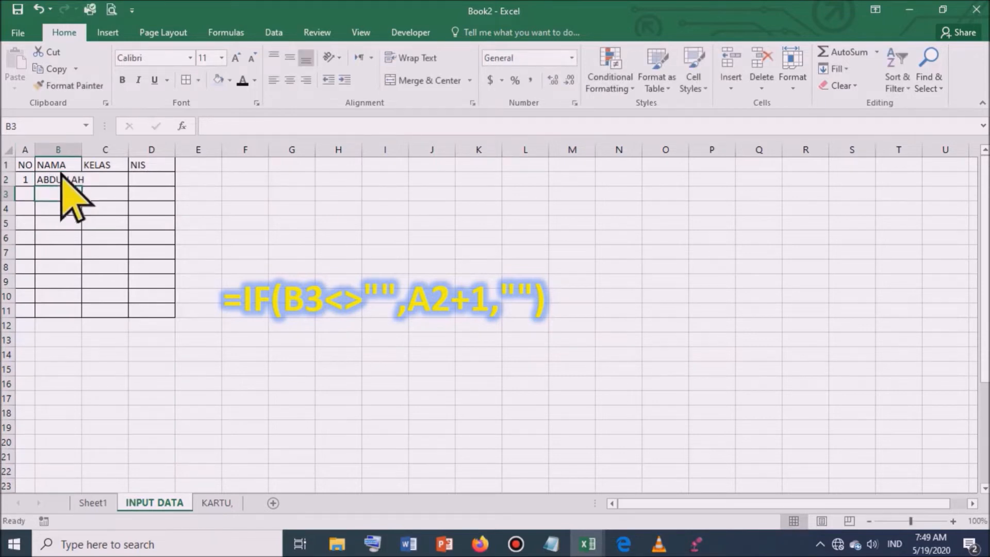
double_click(81, 150)
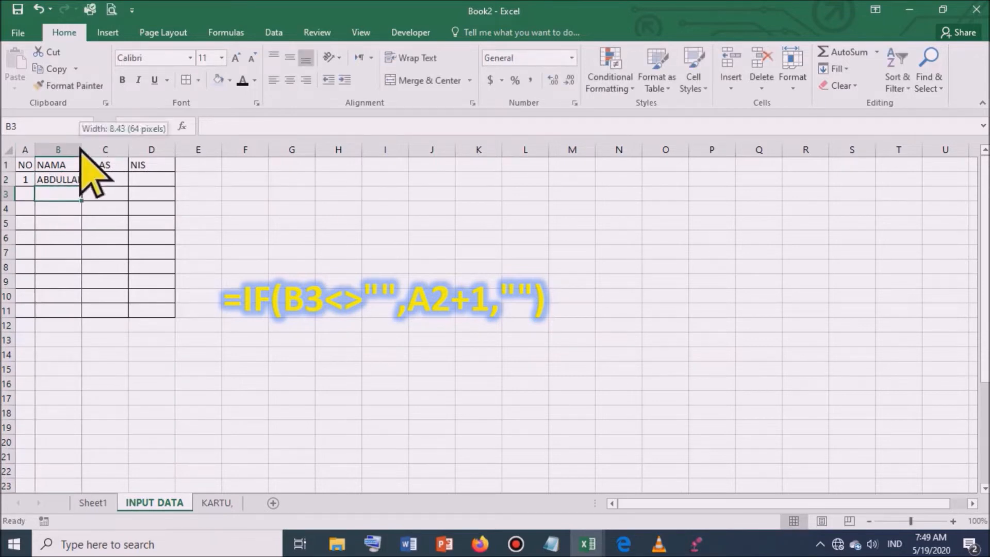
Step: Shade the NO column cells A1:A11 light blue
left_click(23, 195)
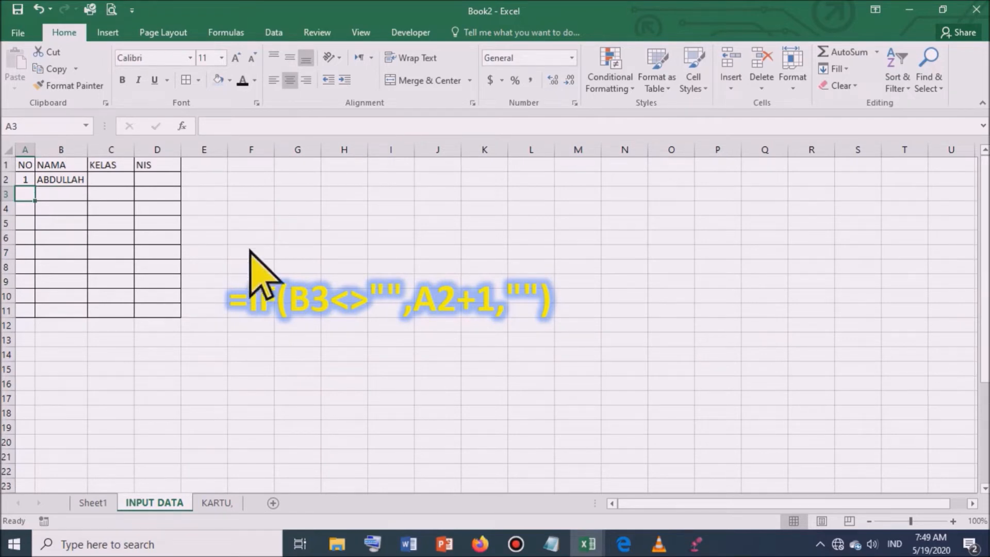
left_click_drag(23, 168, 24, 311)
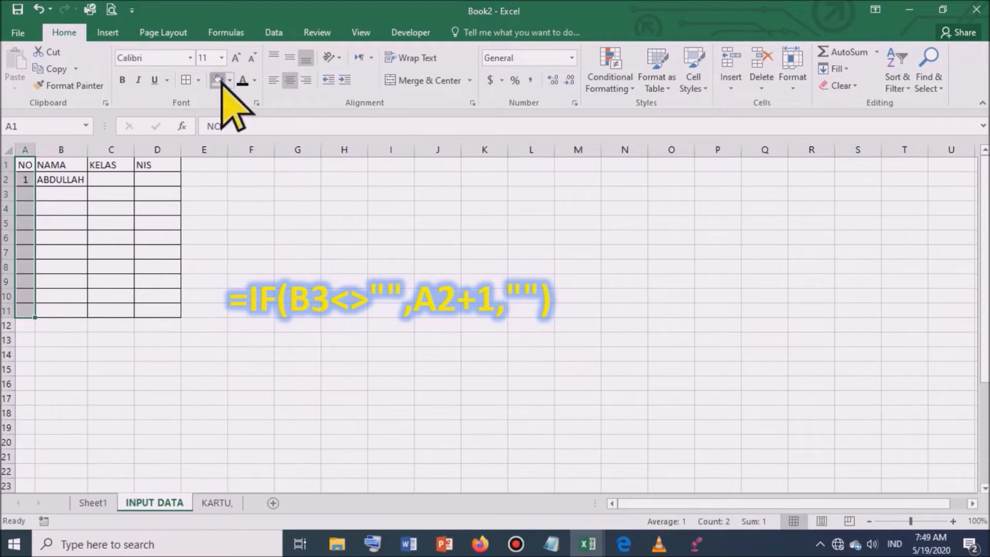
Step: Enter the automatic numbering formula =IF(B3<>"",A2+1,"") in A3 and fill it down to A11
left_click(25, 194)
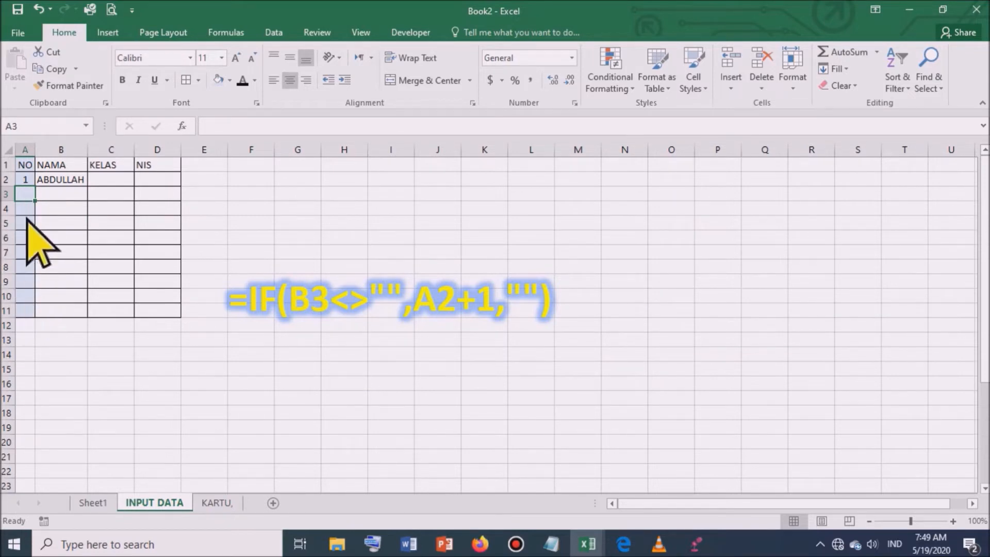
type("=I")
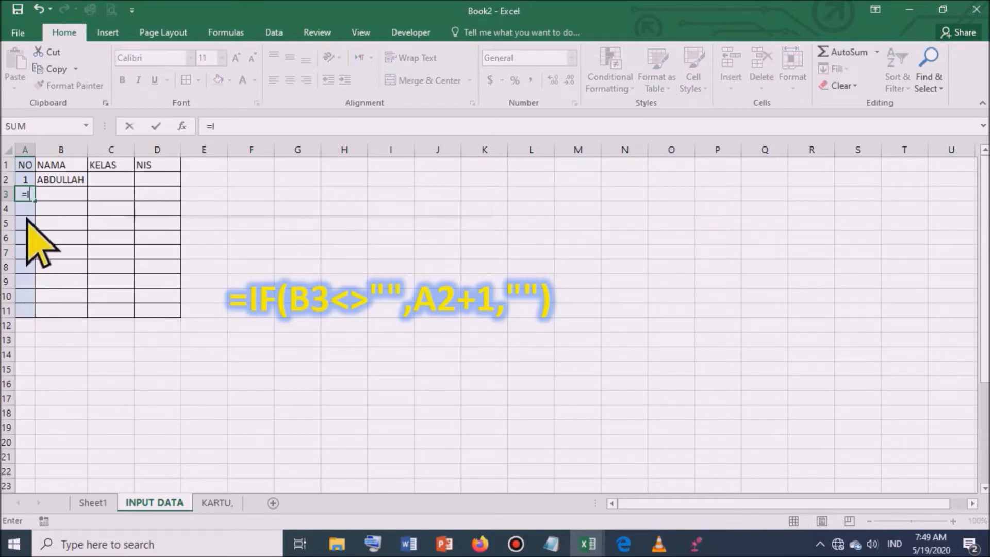
type("F")
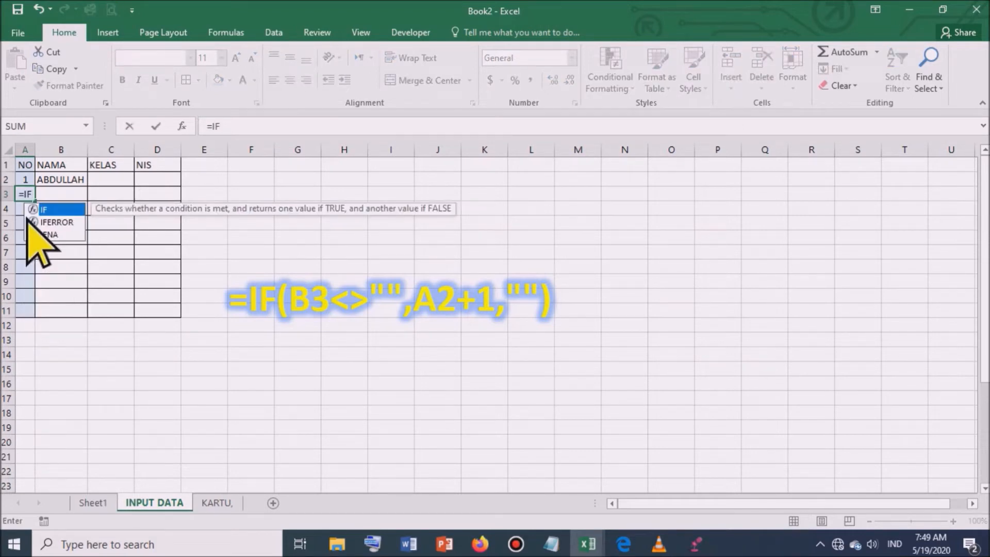
type("(")
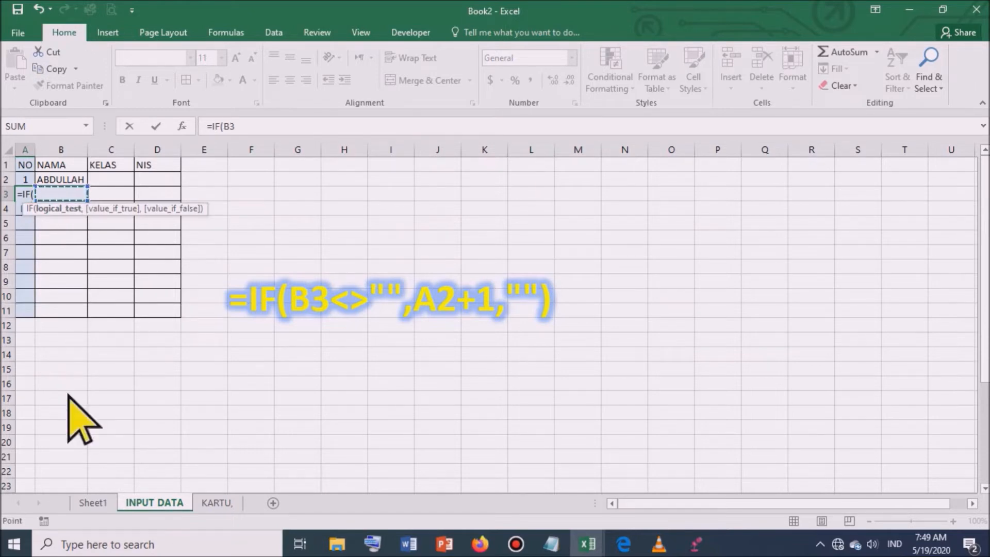
type("<>\"\",A2")
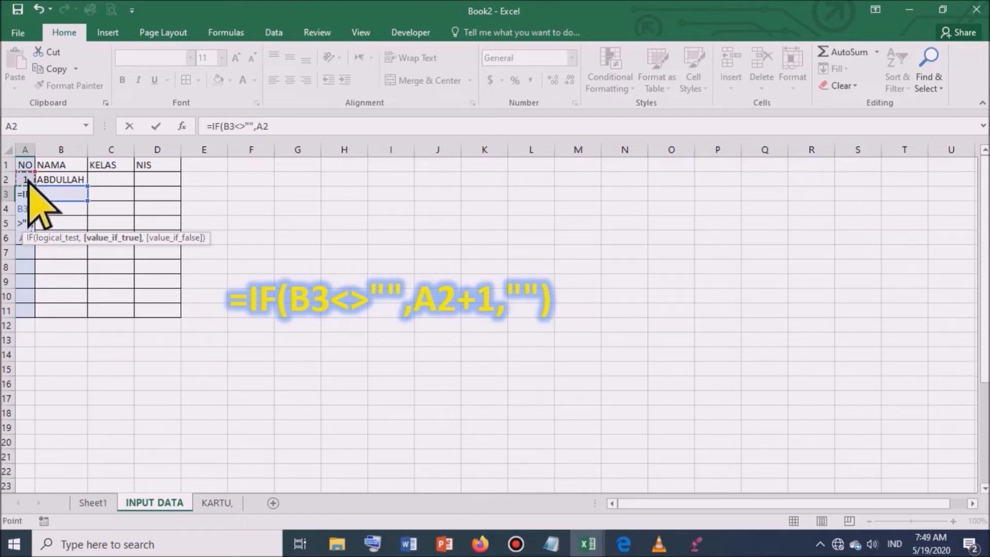
type("+1,\"")
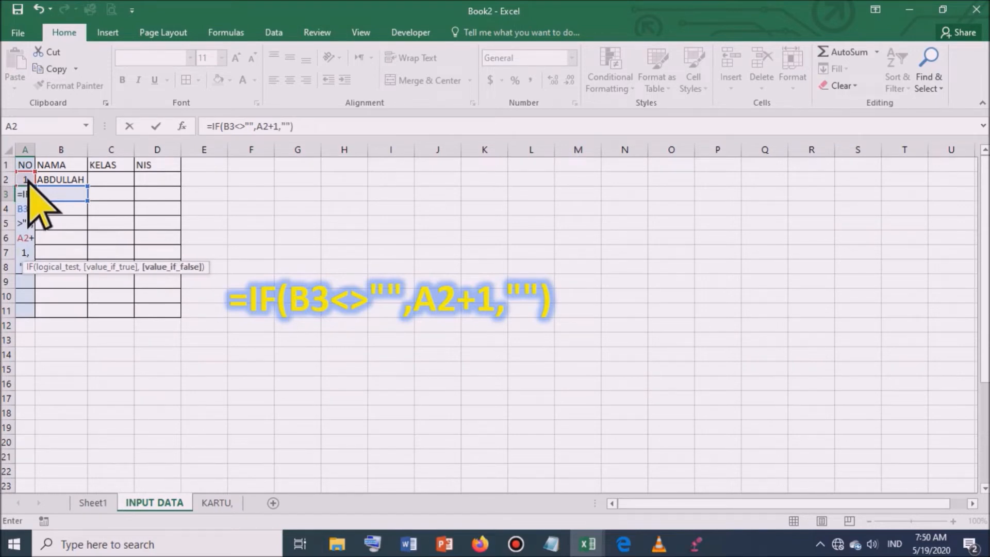
key("Return")
left_click(29, 196)
left_click_drag(34, 215, 36, 312)
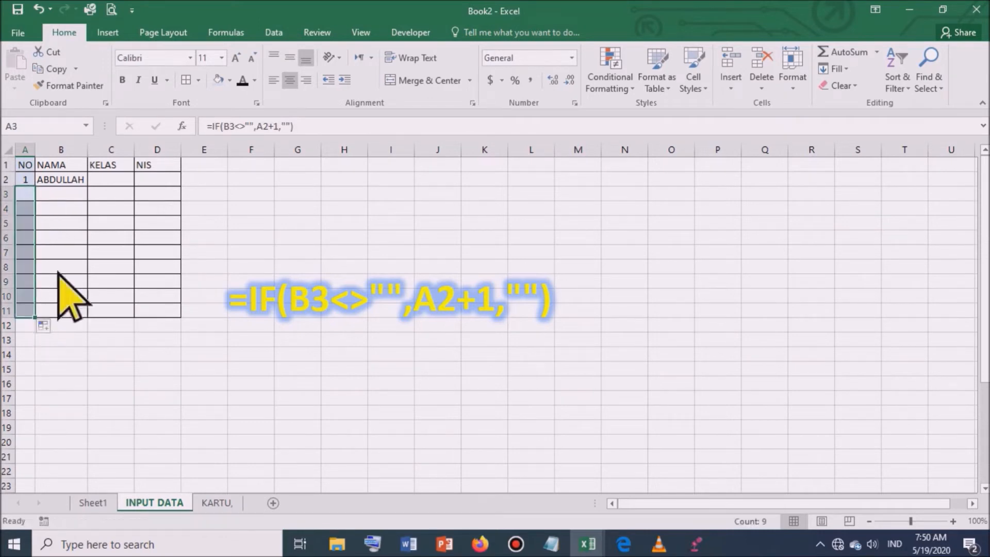
Step: Enter the remaining nine student names under NAMA in cells B3:B11
left_click(72, 251)
left_click(73, 196)
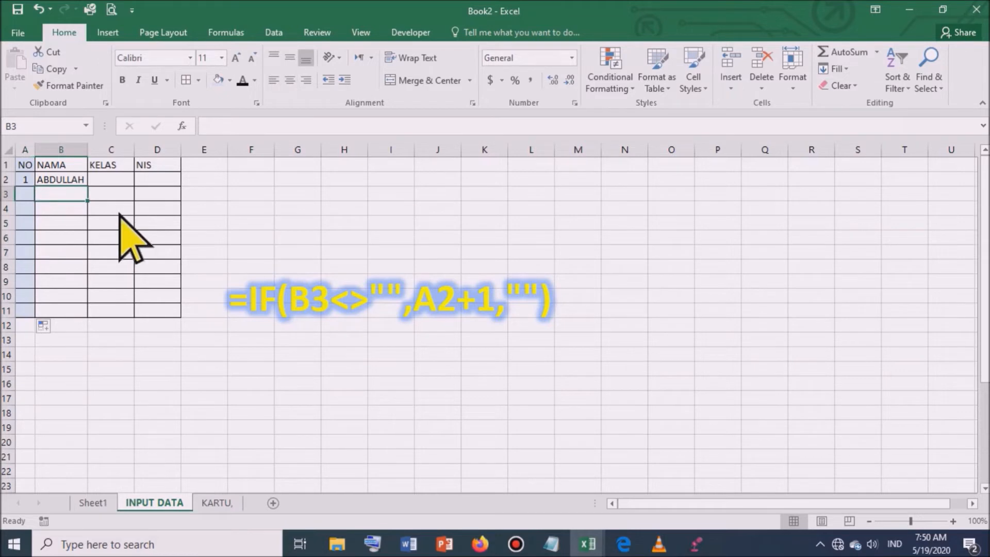
type("UMAR")
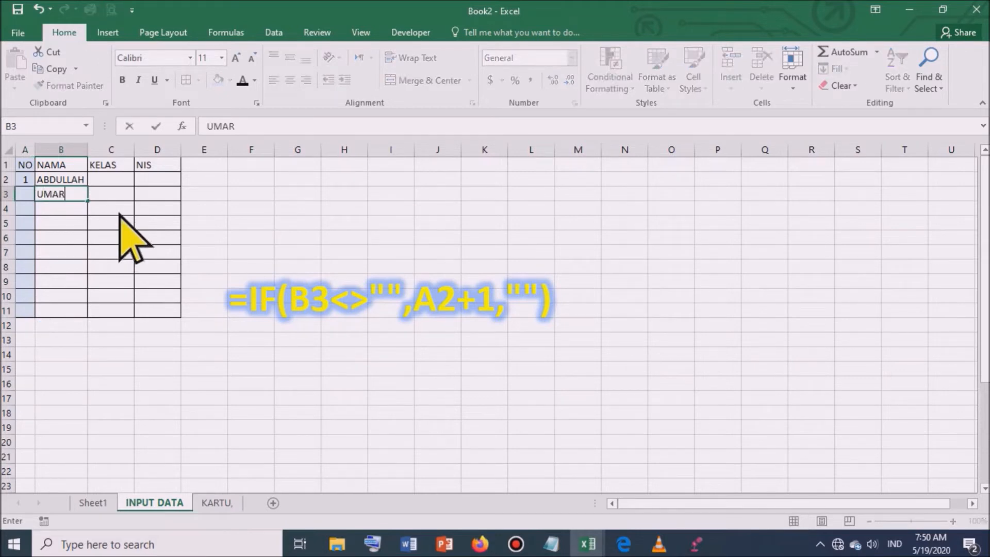
key("Return")
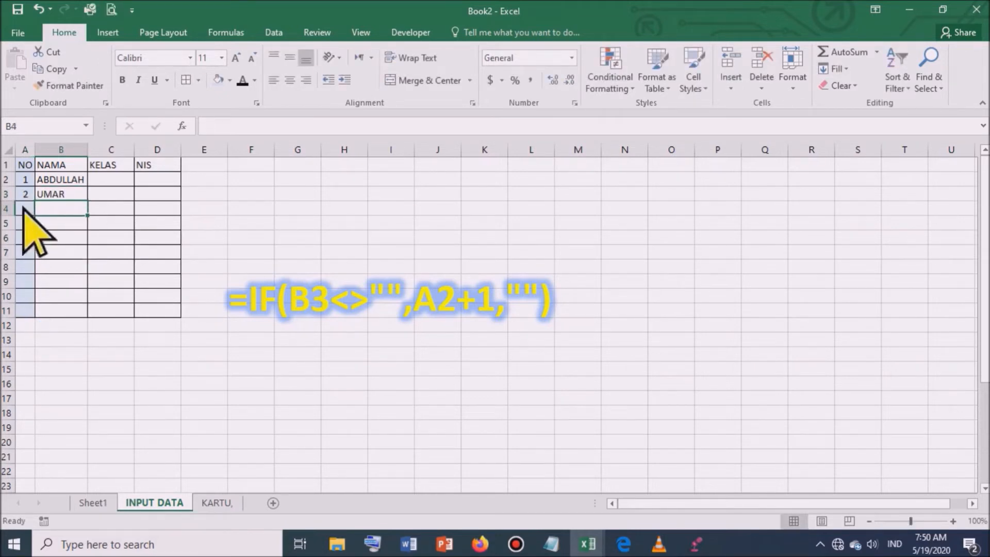
type("ALI")
key("Return")
type("U")
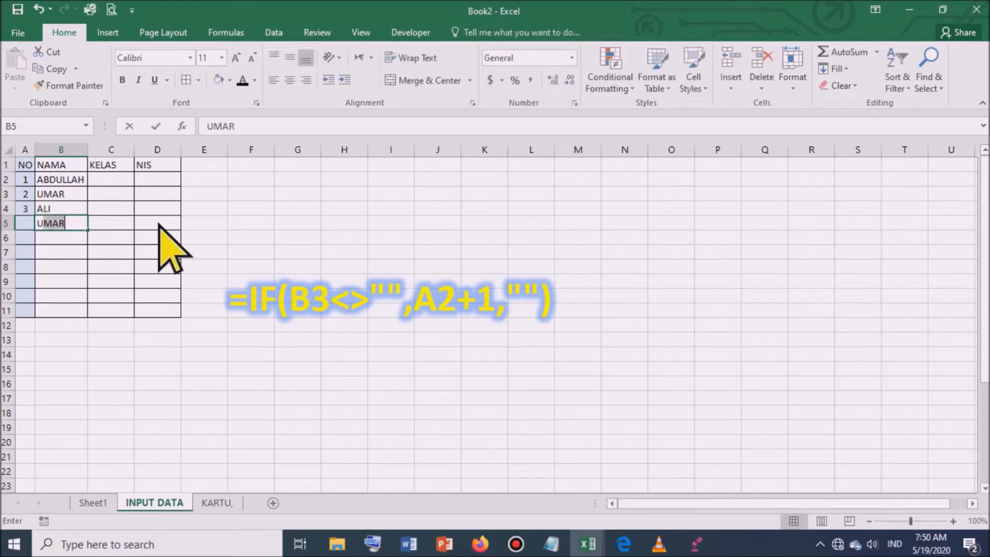
type("SMAN")
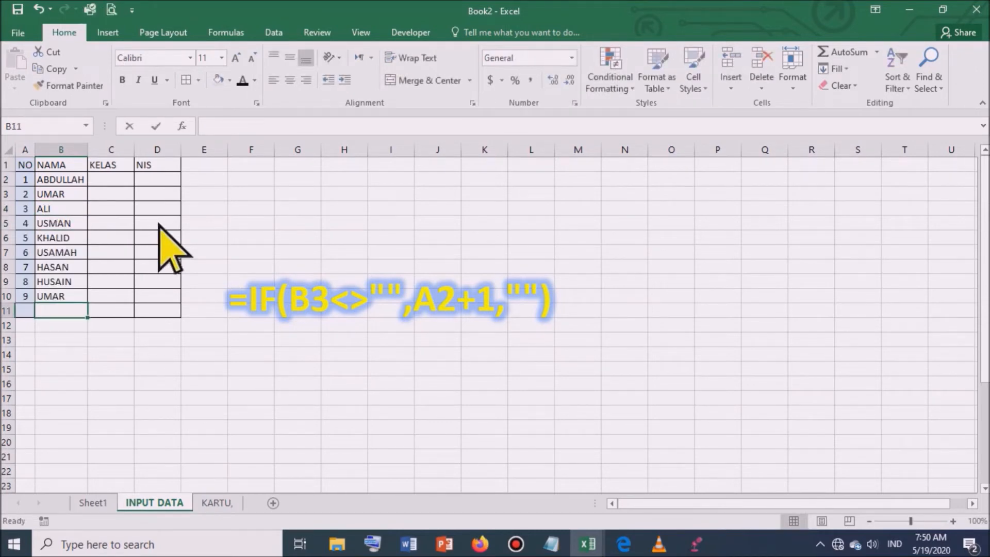
type("THA")
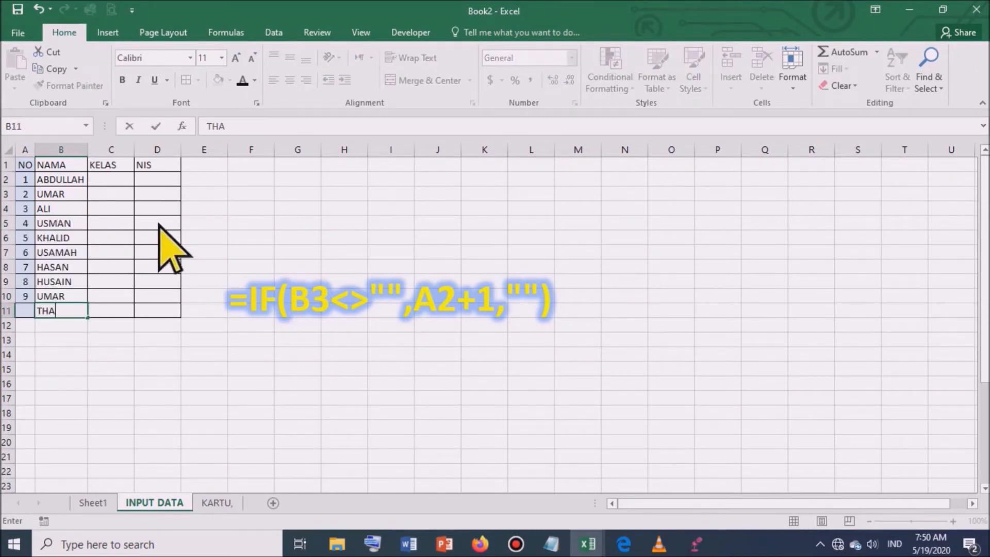
type("LHAH")
key("Return")
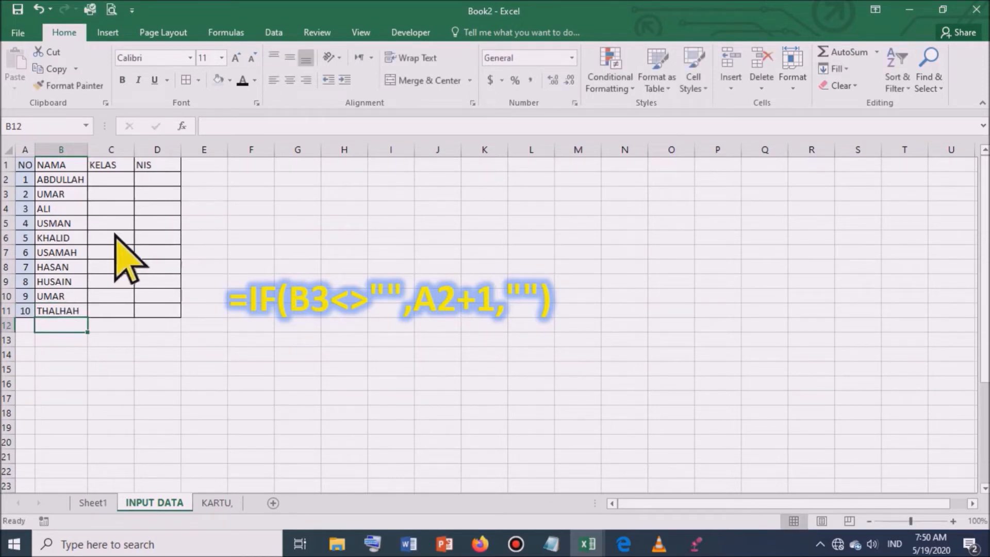
Step: Enter class 7A2 in C2, fill the series down to C11, and fit column C to its content
left_click(112, 179)
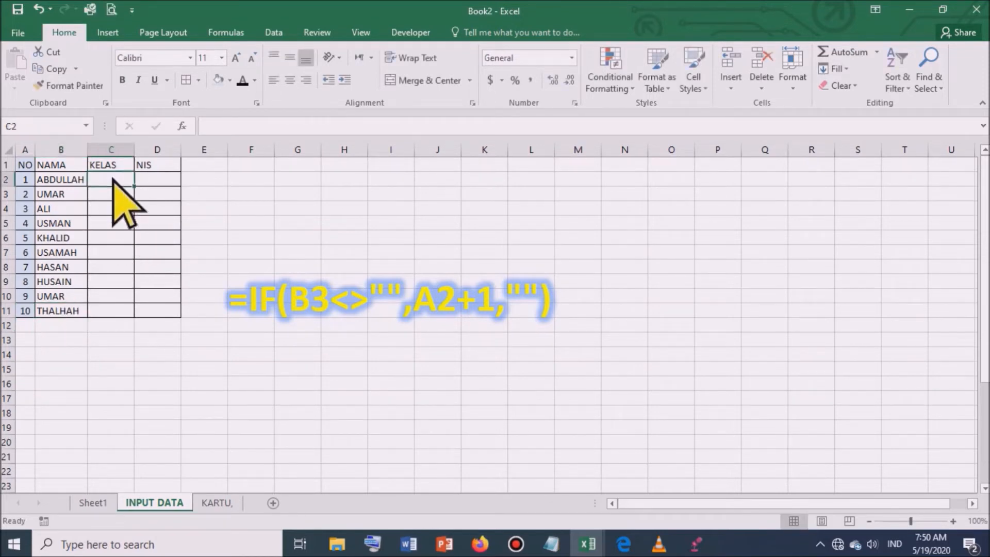
type("7A2")
key("Return")
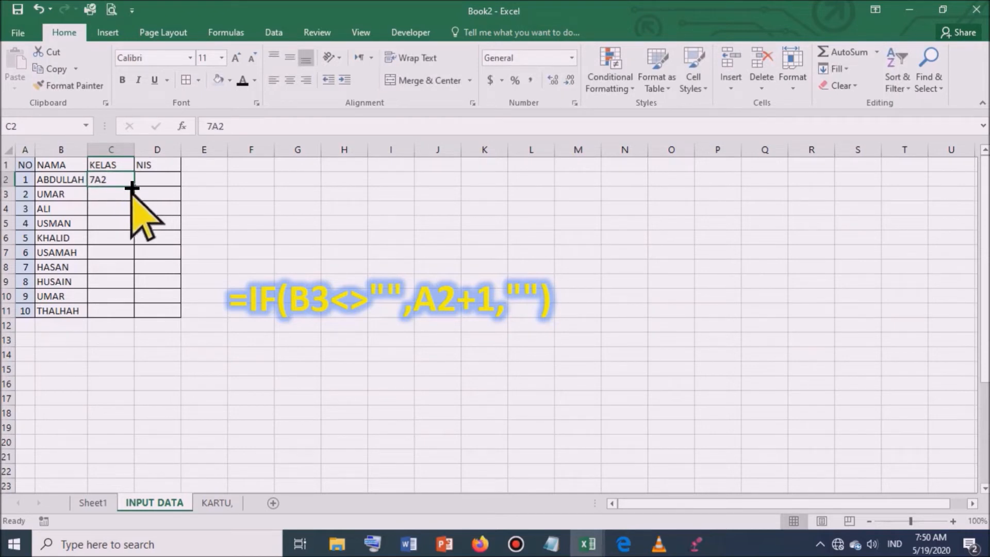
left_click_drag(132, 188, 137, 311)
left_click(154, 253)
double_click(134, 151)
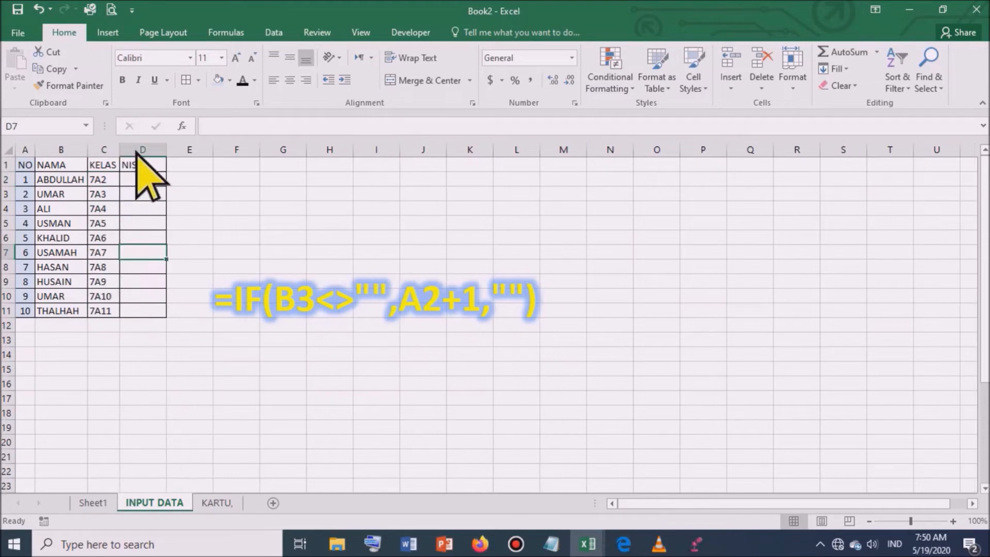
Step: Enter the first two student numbers under NIS in D2:D3 and fill the series down to D11
type("12")
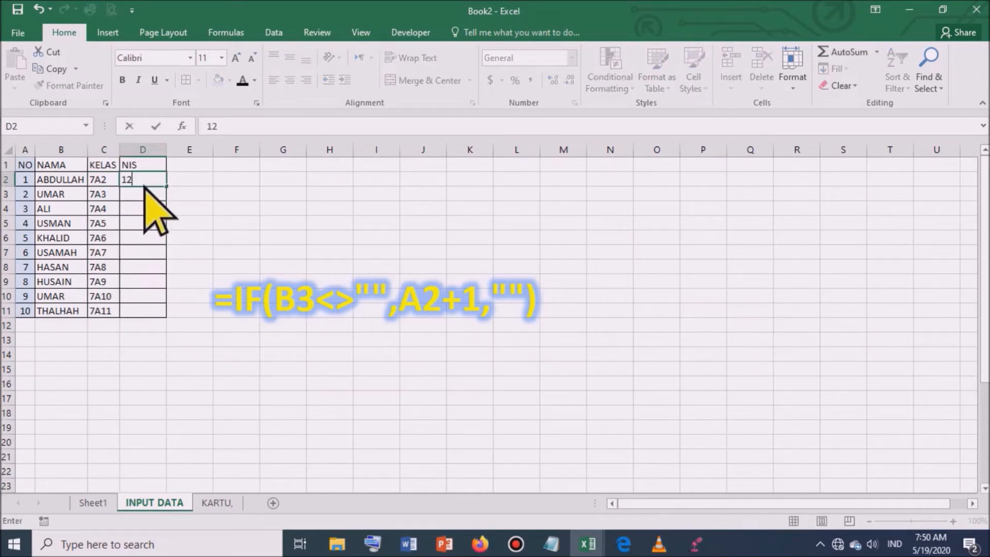
type("3")
key("Return")
type("456")
key("Return")
left_click_drag(145, 183, 168, 314)
left_click(236, 223)
Step: Center the contents of columns C and D horizontally
left_click_drag(104, 150, 149, 150)
left_click(290, 80)
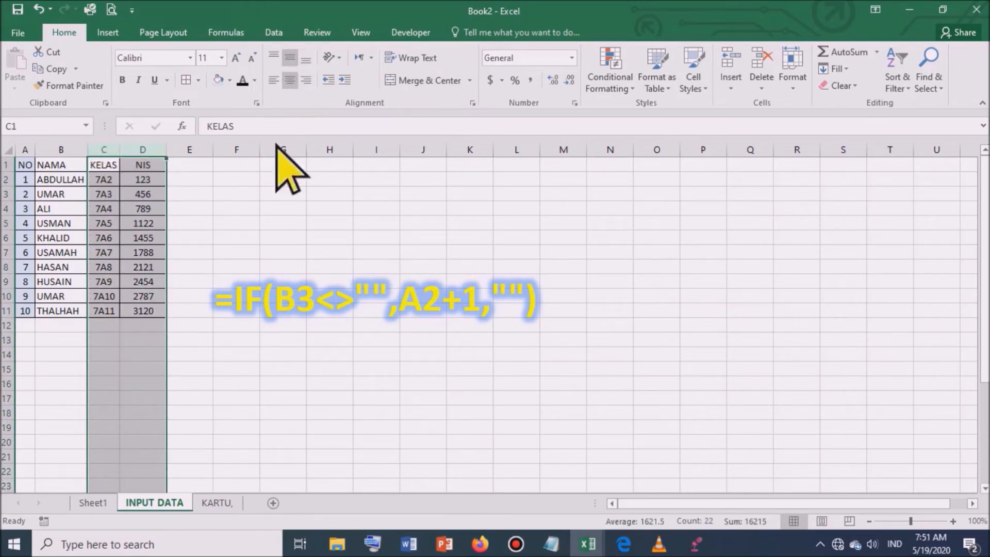
left_click(249, 208)
Step: Shade the header row A1:D1 with the same light blue fill
left_click_drag(27, 164, 147, 165)
left_click(218, 80)
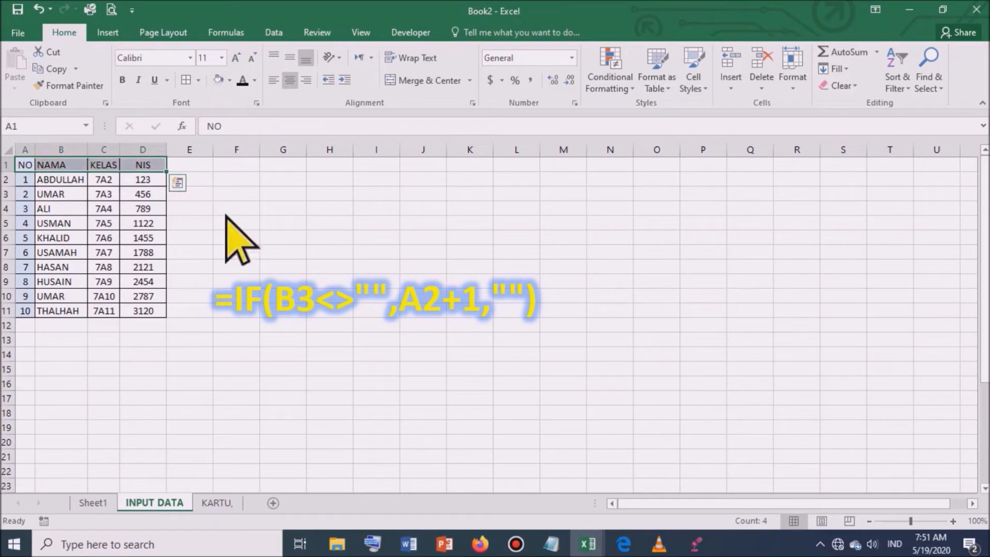
left_click(236, 208)
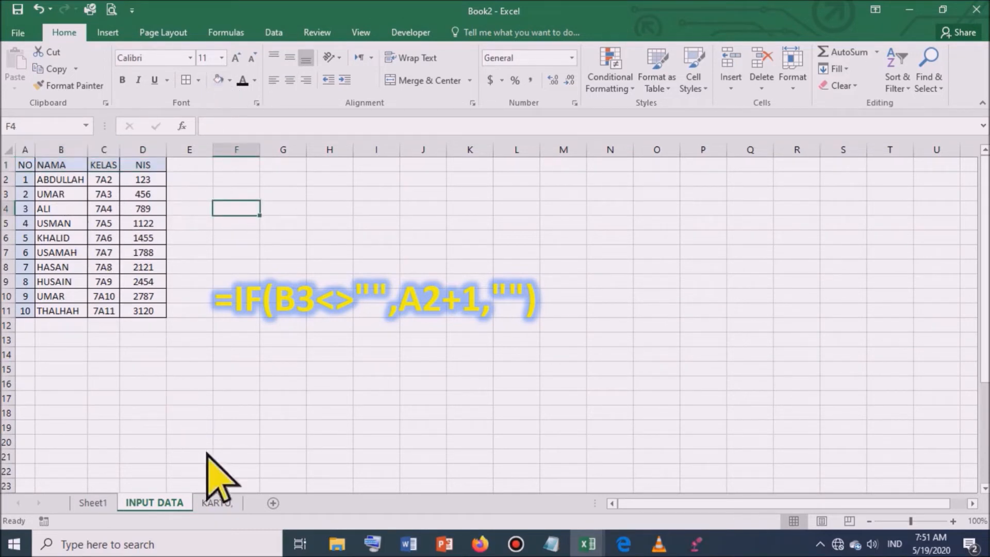
Step: On the KARTU sheet, set data validation for the NAMA SISWA field in E4 to allow a List
left_click(221, 503)
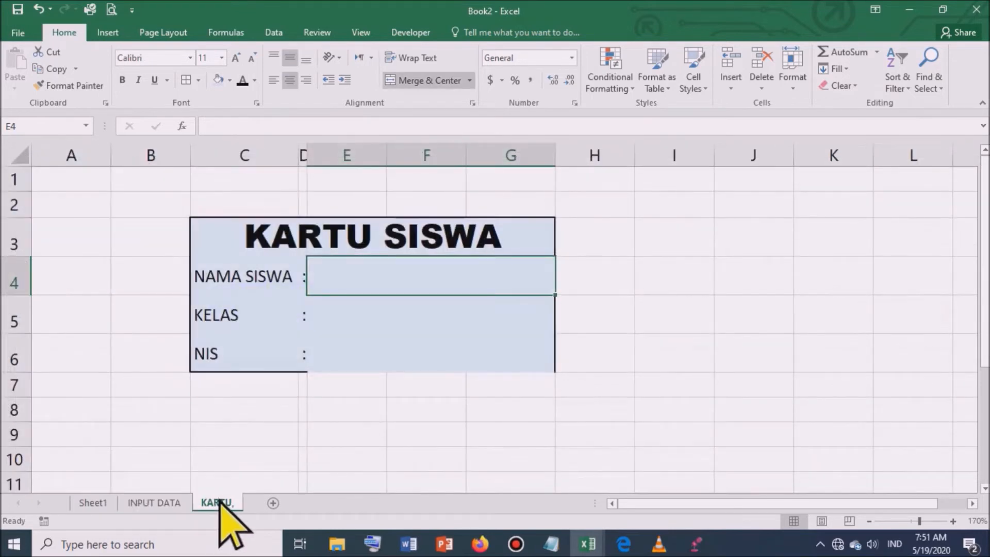
left_click(620, 326)
left_click(399, 285)
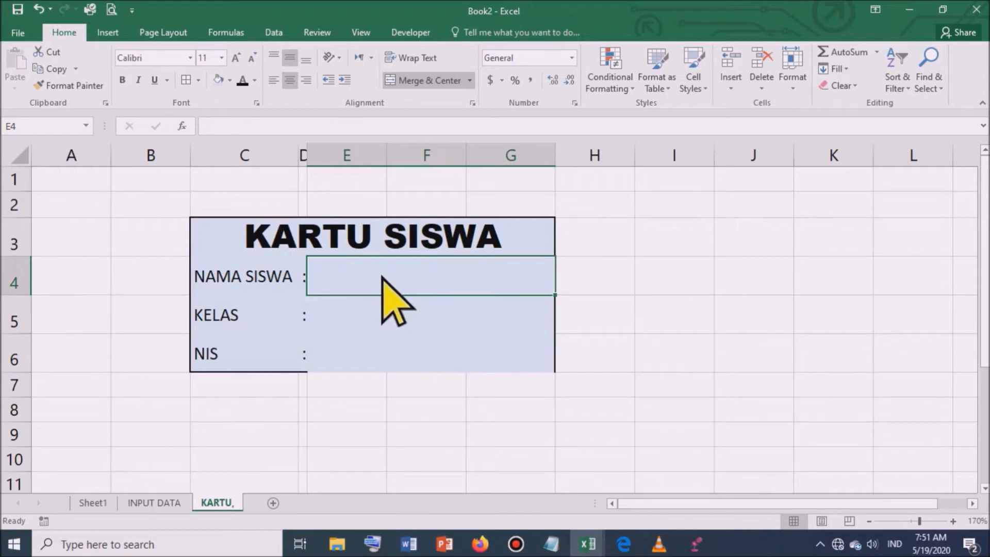
left_click(273, 33)
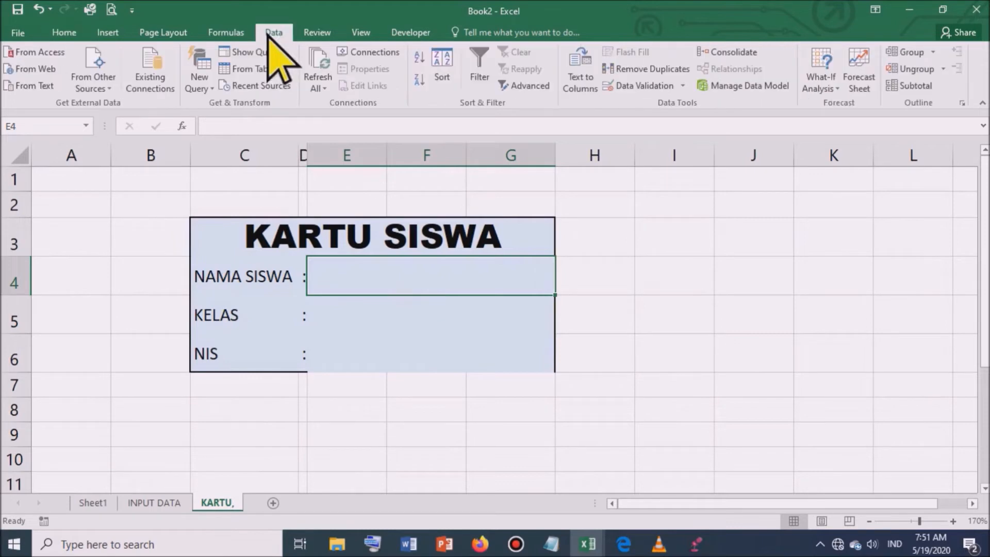
left_click(669, 88)
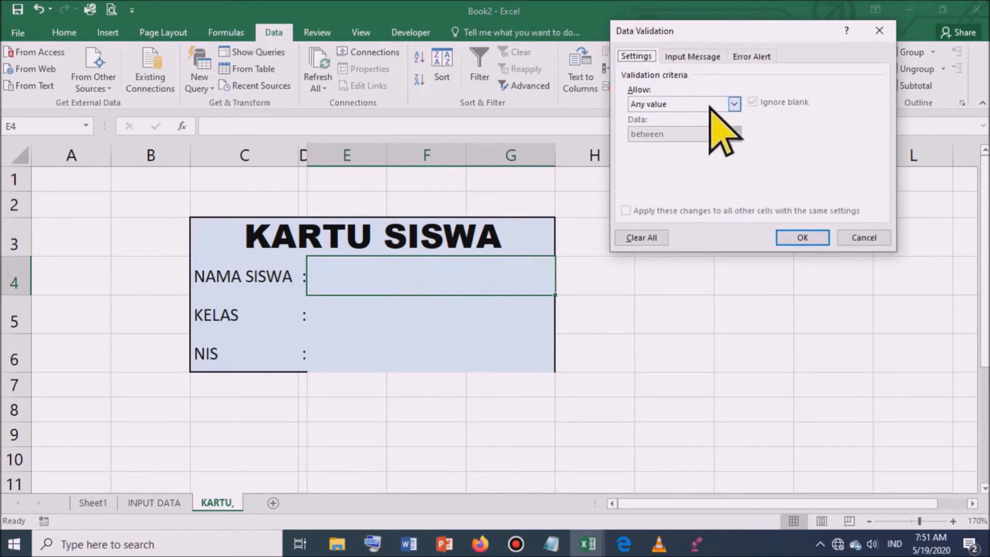
left_click(734, 104)
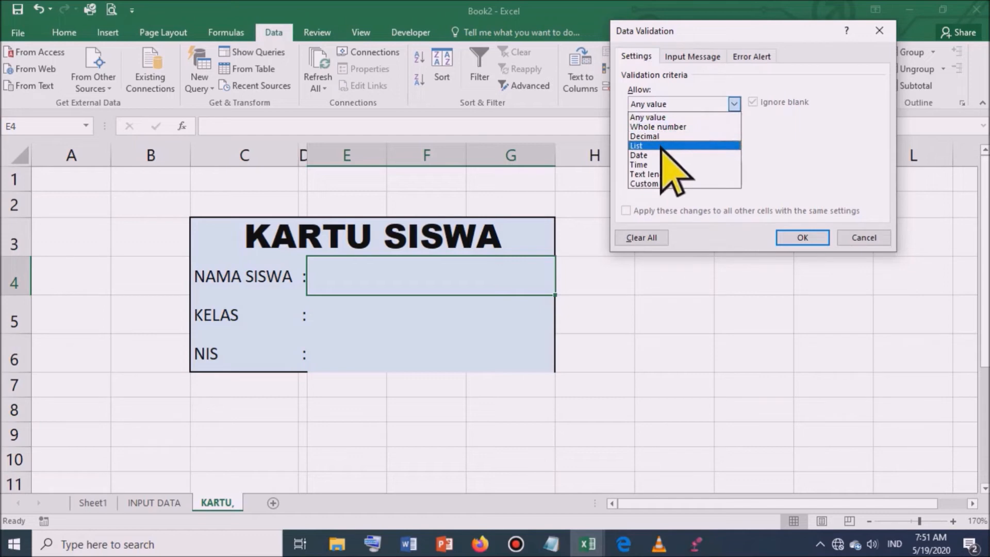
left_click(662, 146)
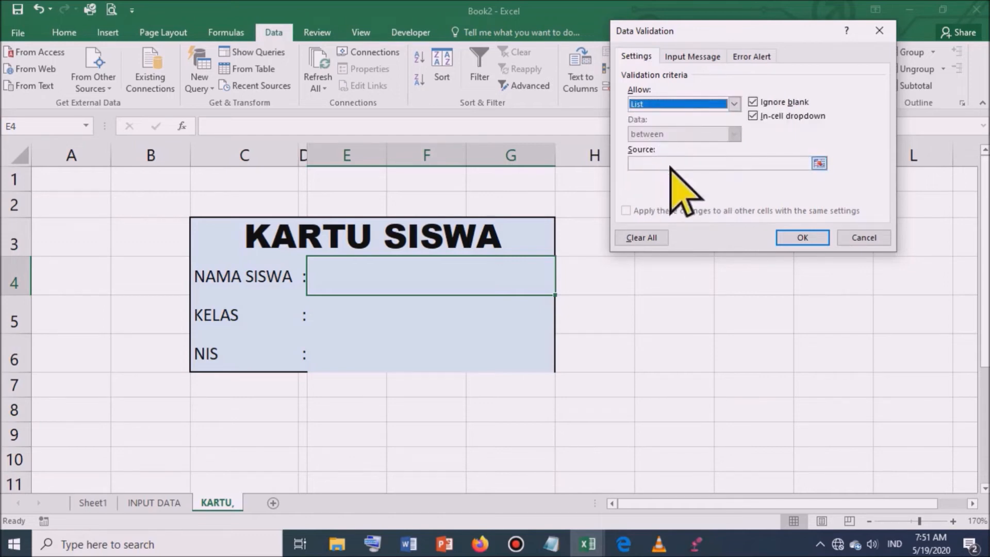
Step: Set the validation list source to the student names in B2:B11 of the INPUT DATA sheet and apply it
left_click(819, 164)
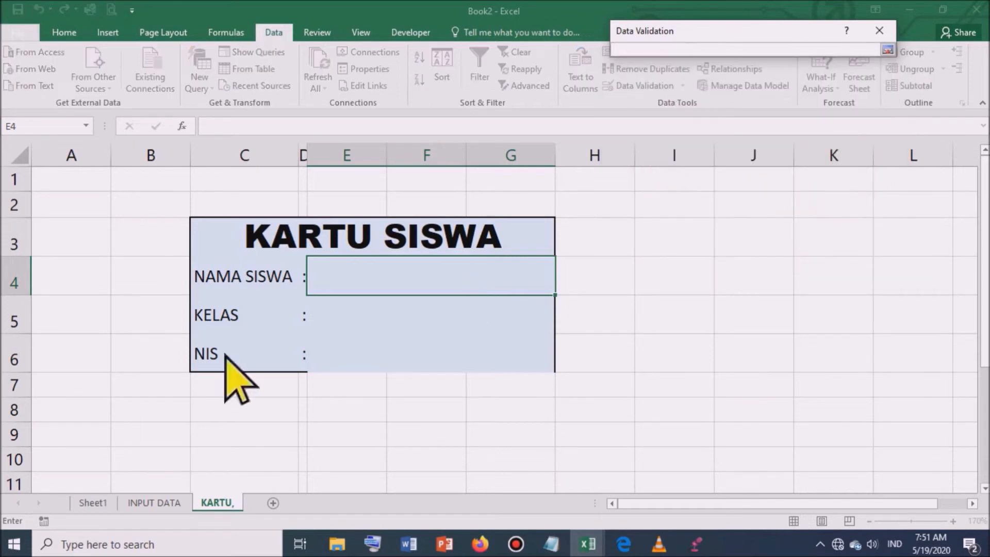
left_click(150, 501)
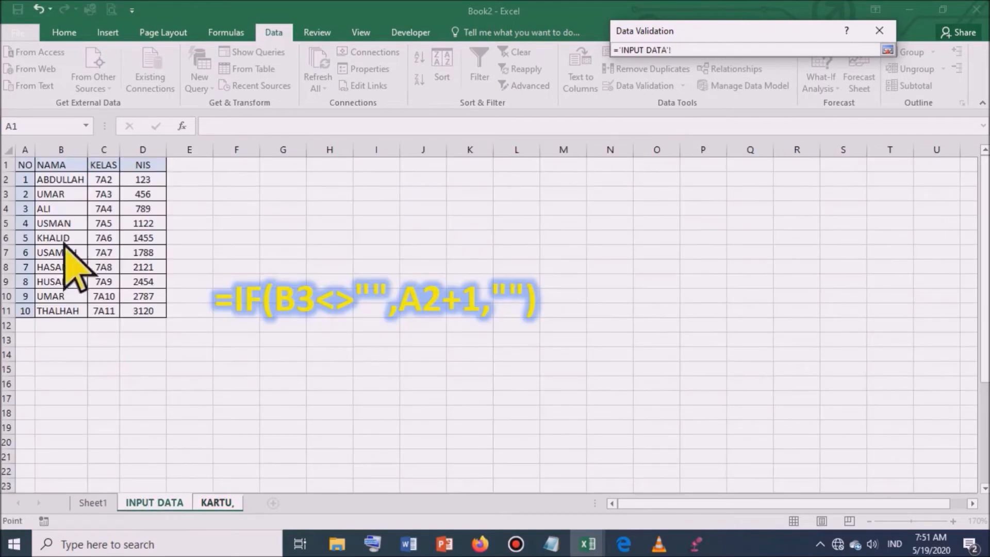
left_click_drag(65, 181, 64, 311)
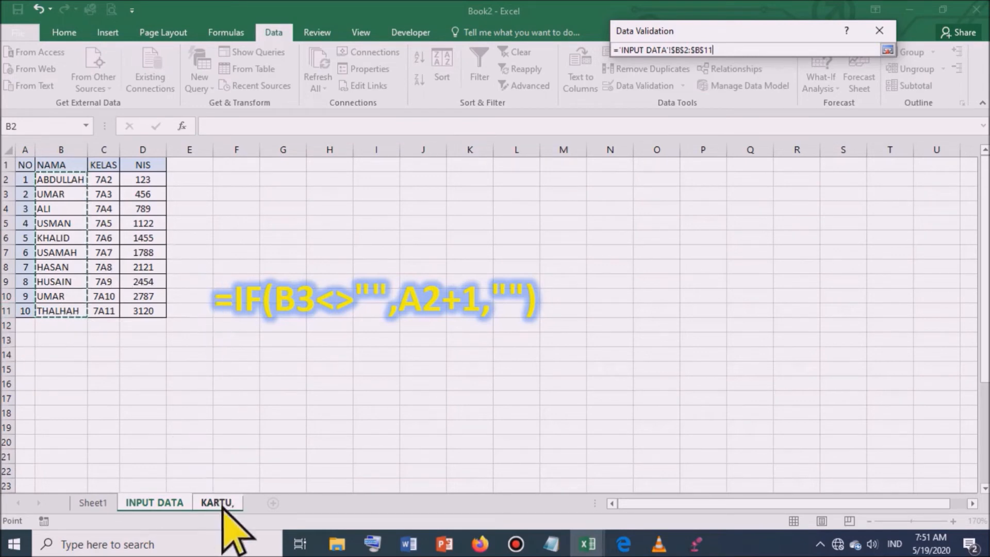
key("Return")
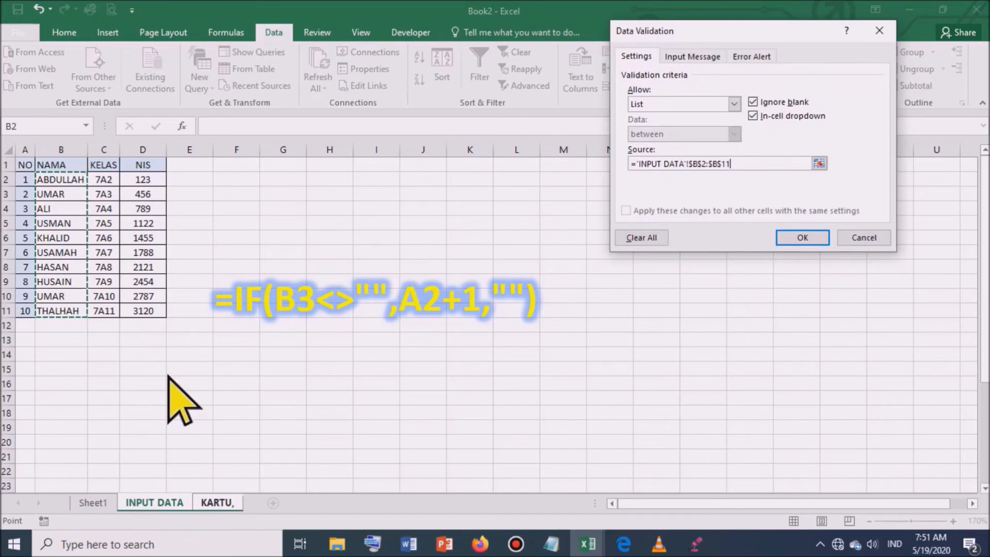
left_click(802, 237)
left_click(603, 289)
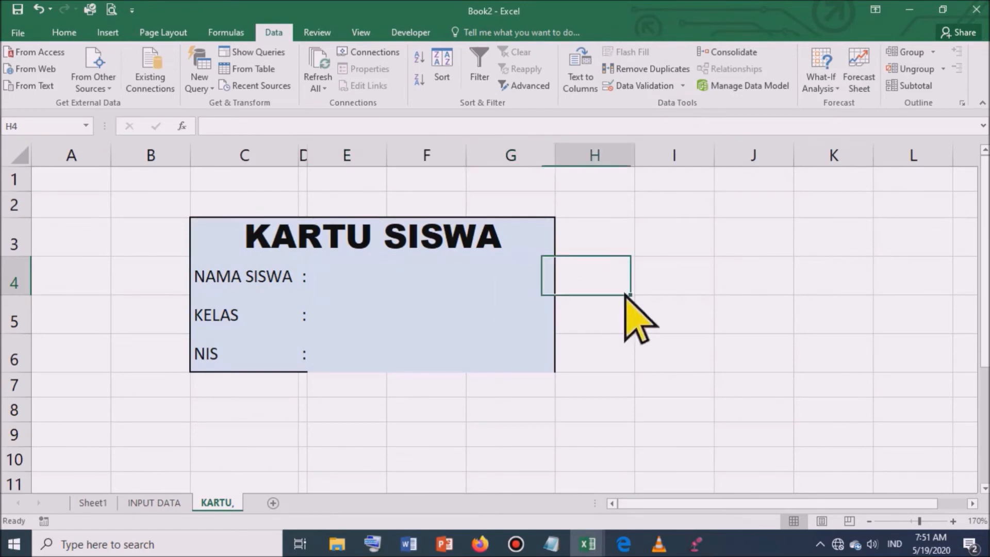
Step: Choose the first student in the NAMA SISWA drop-down list in E4
left_click(368, 281)
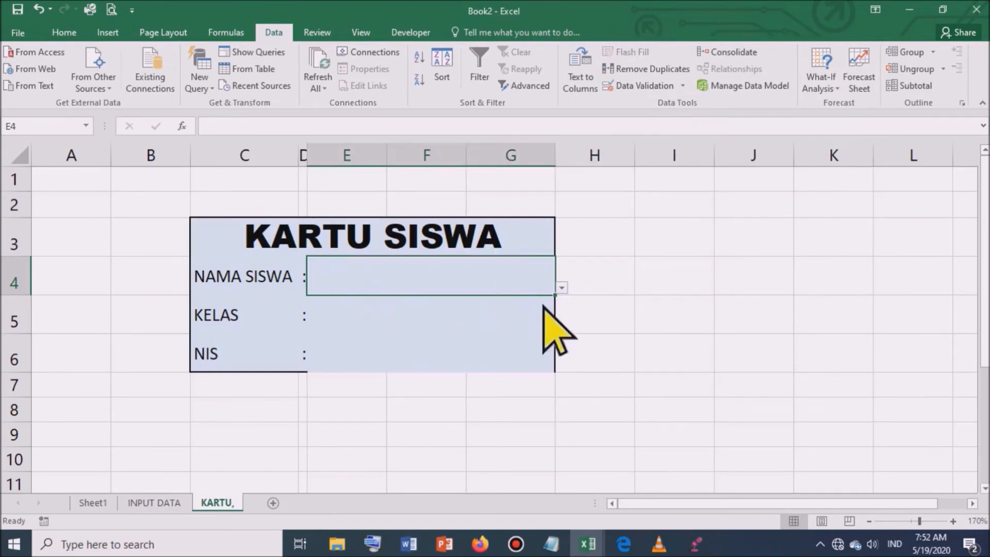
left_click(567, 302)
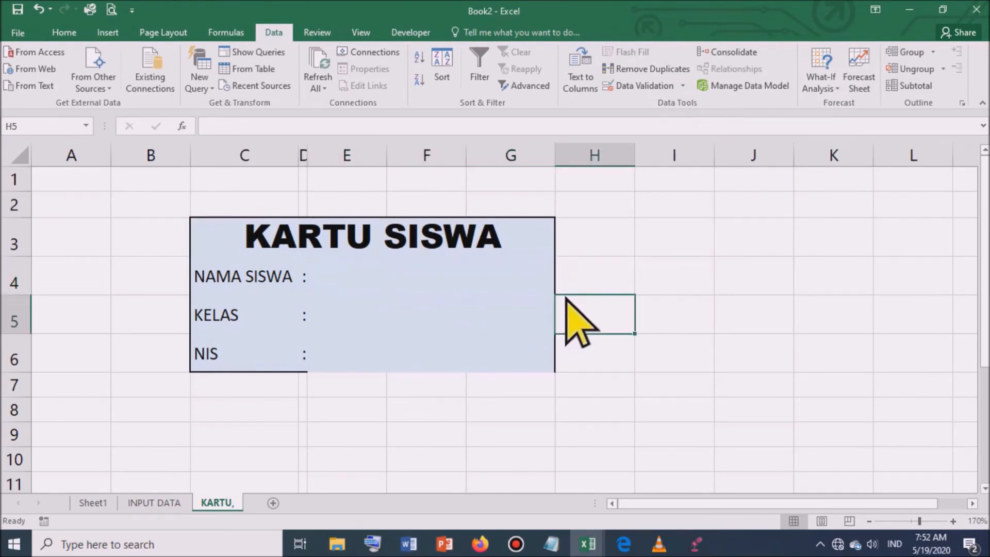
left_click(547, 285)
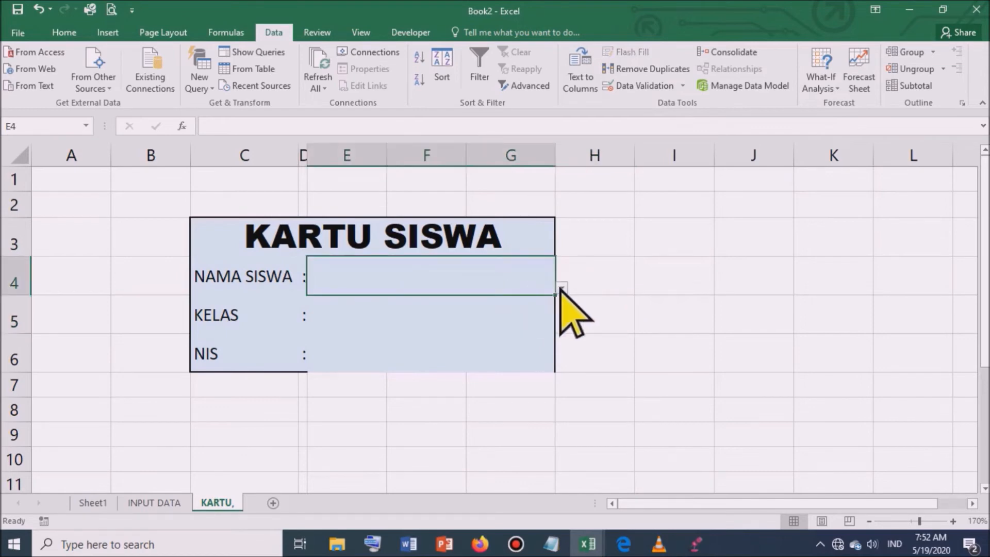
left_click(562, 288)
left_click_drag(556, 371, 556, 351)
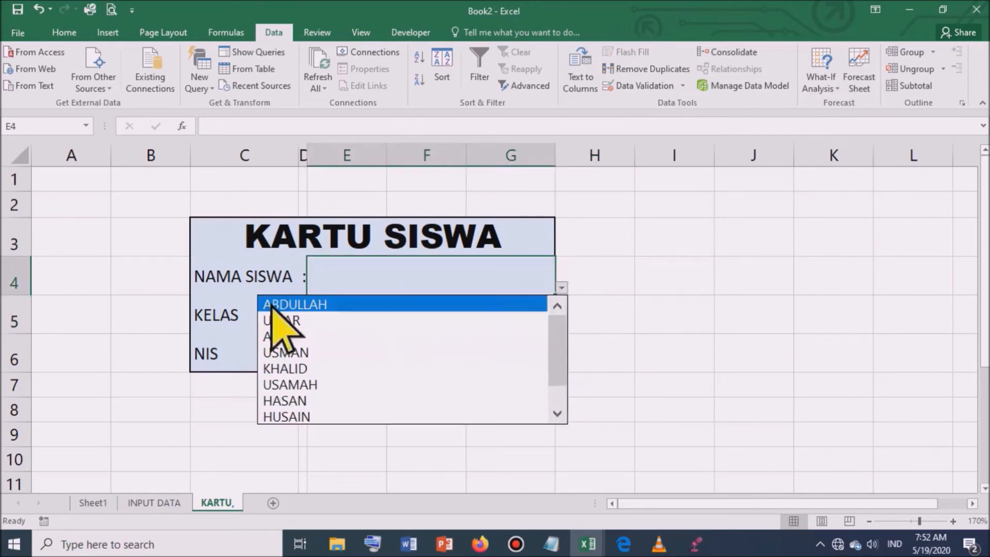
left_click(337, 304)
left_click(686, 290)
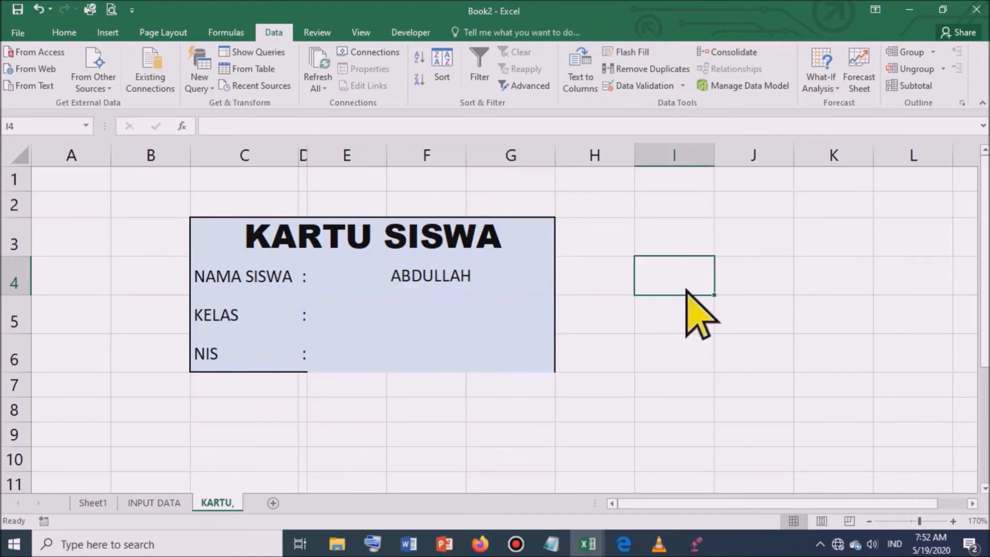
Step: Begin a VLOOKUP formula in the KELAS field E5 with E4 as lookup value and 'INPUT DATA'!B2:$D$11 as table array
left_click(350, 316)
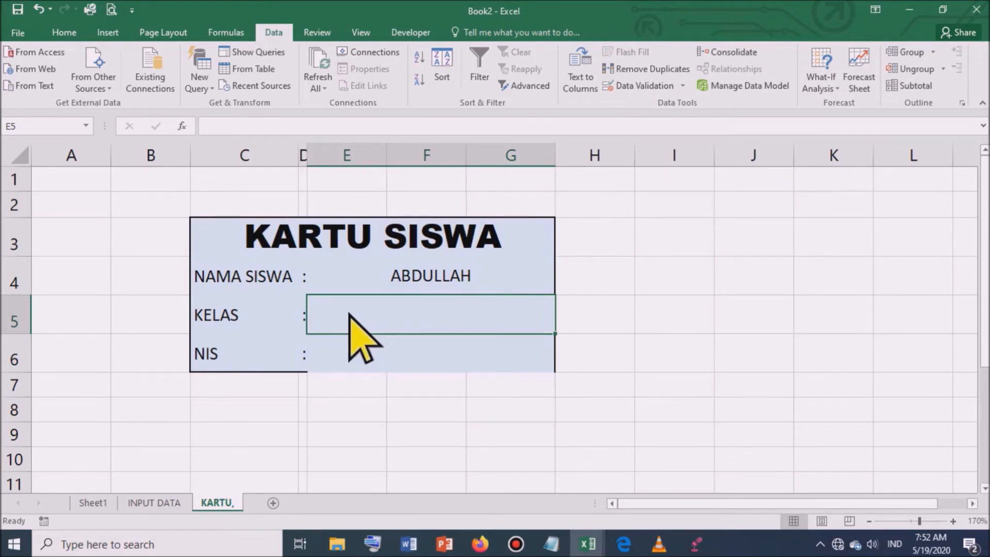
type("=V")
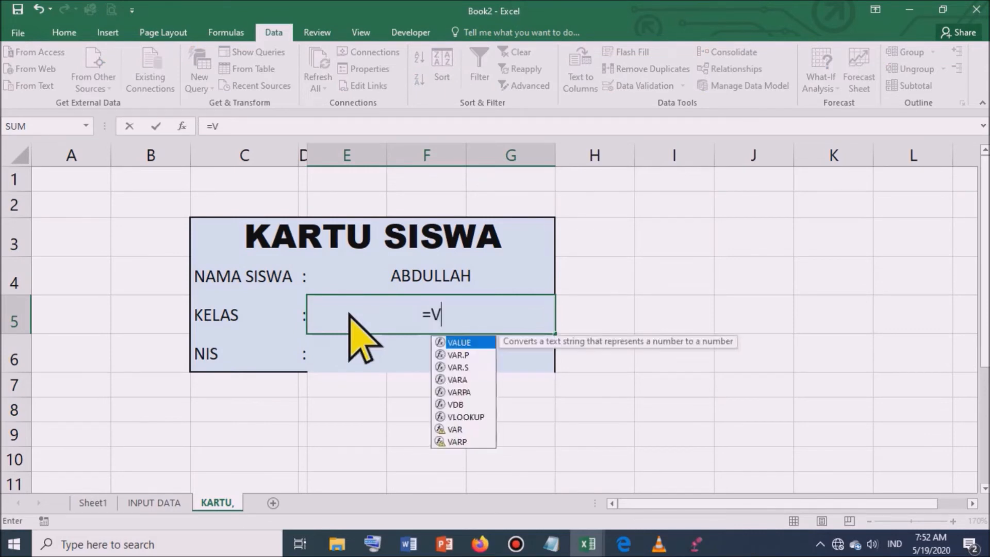
type("LOOKUP")
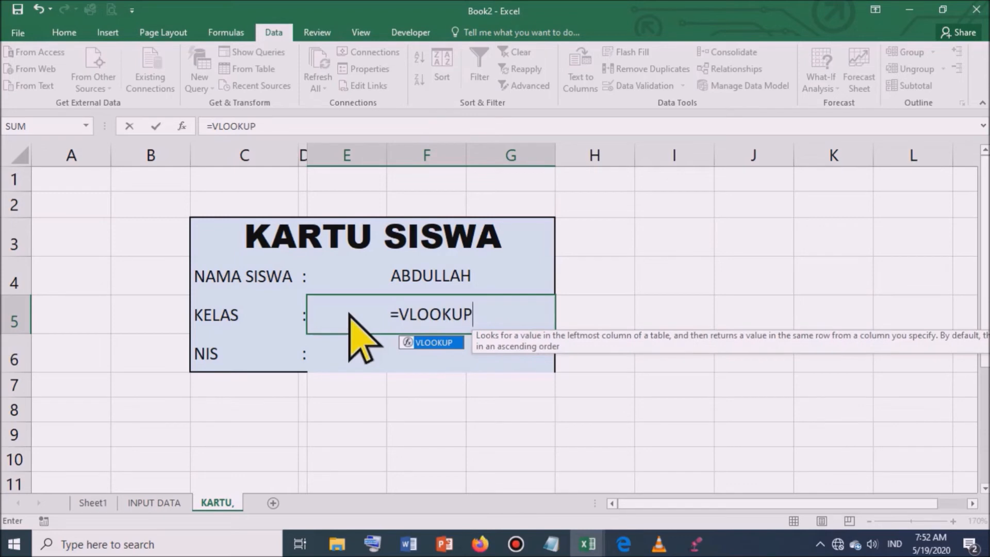
type("(")
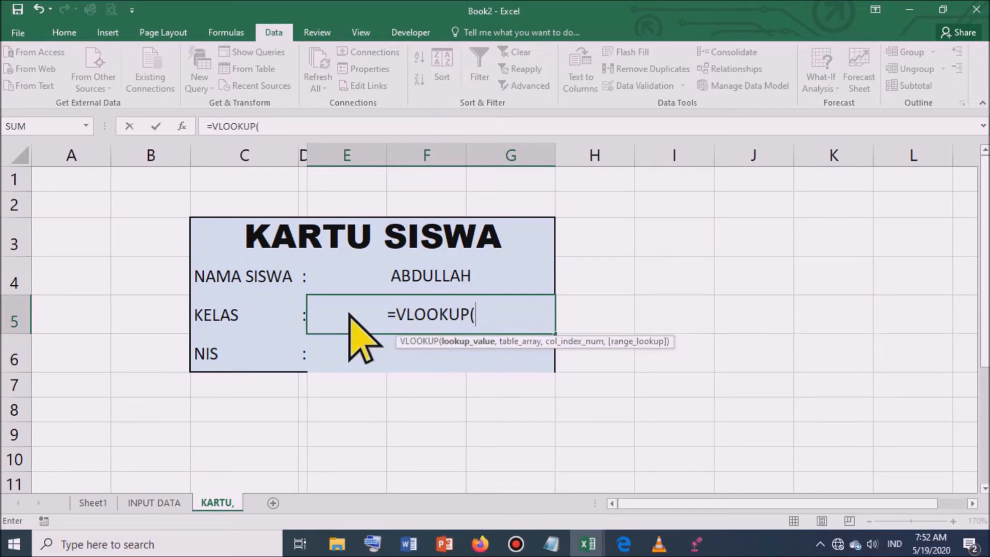
left_click(375, 286)
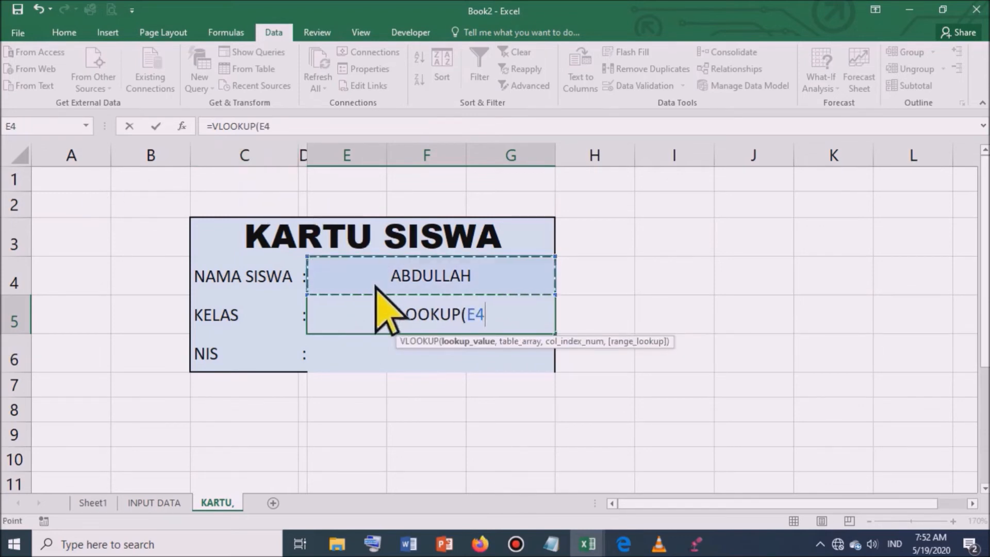
type(",")
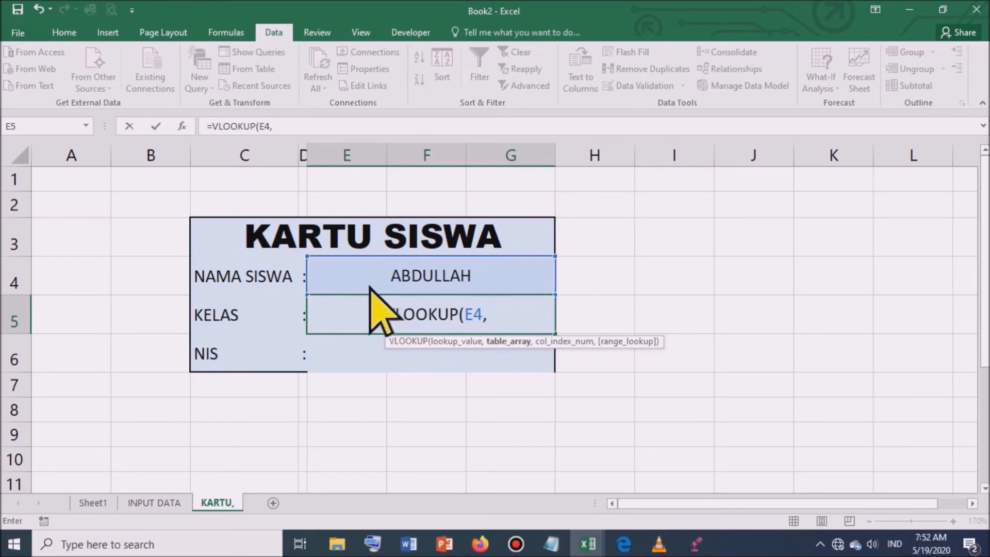
left_click(153, 504)
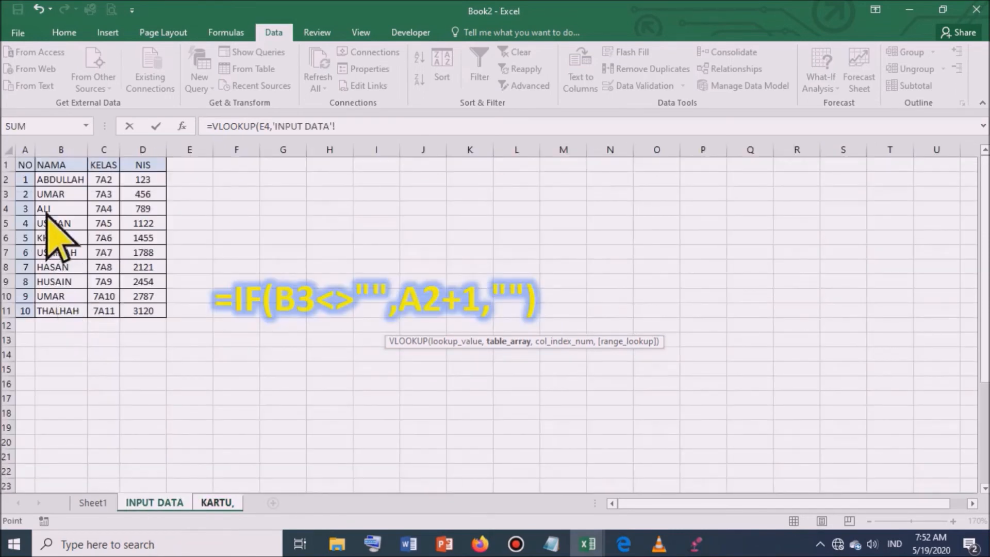
left_click_drag(56, 181, 141, 320)
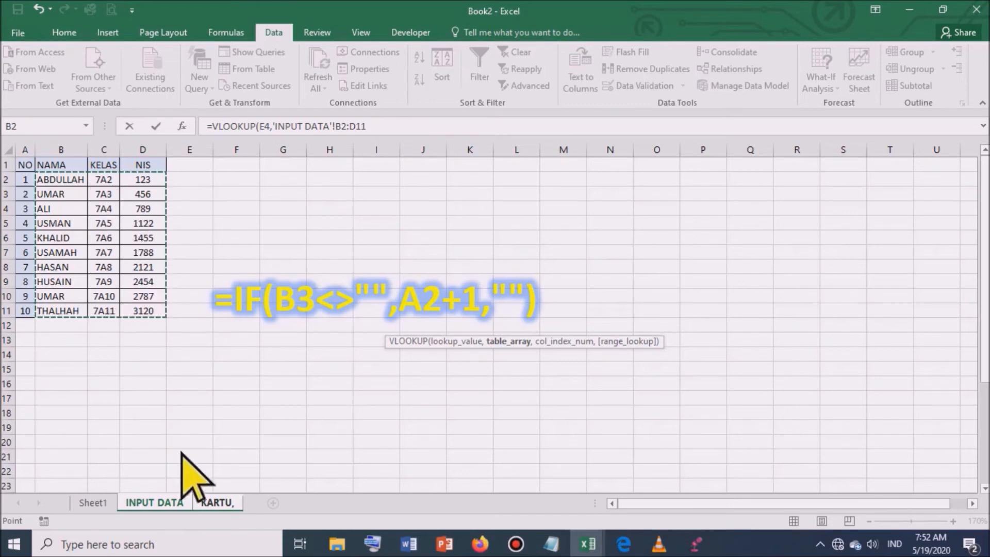
left_click(392, 128)
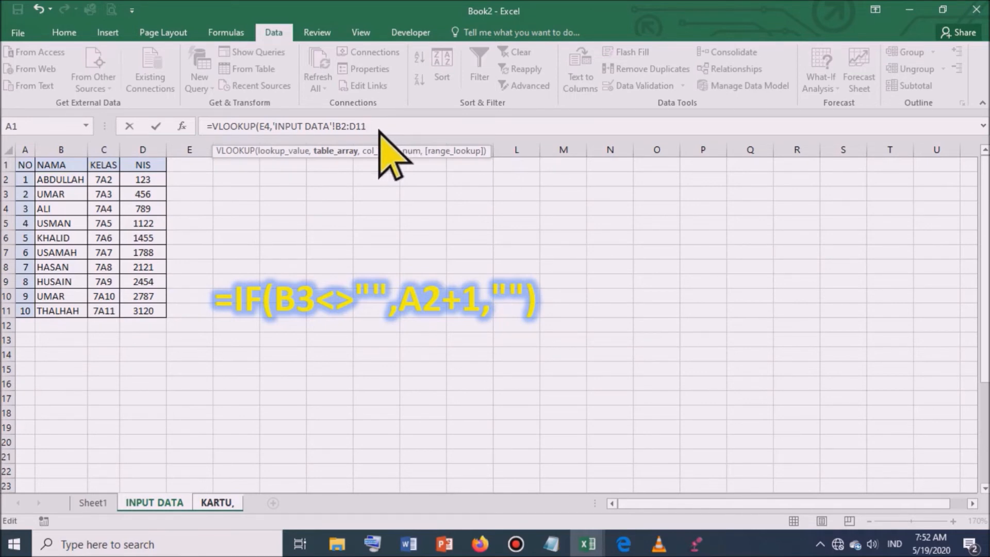
key("F4")
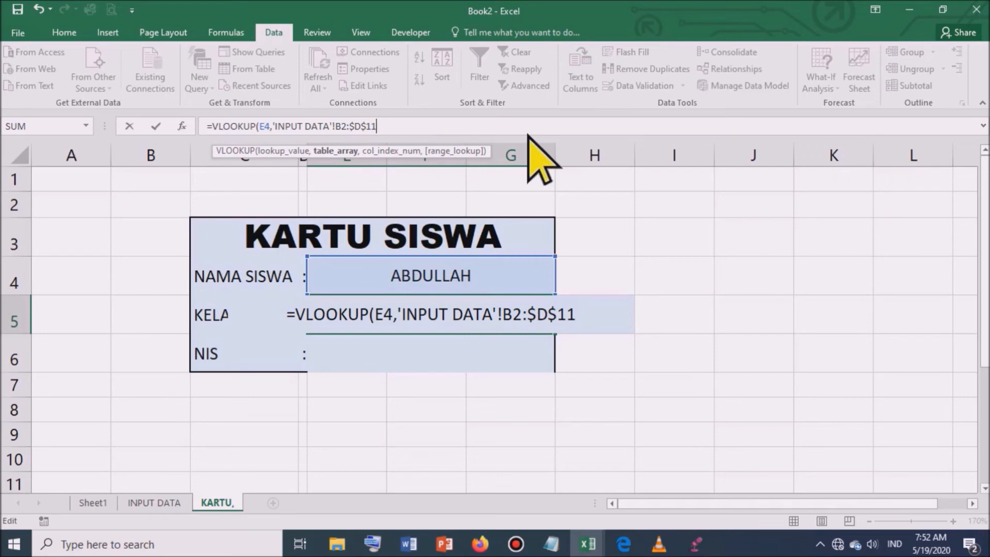
Step: Complete the KELAS VLOOKUP with column index 2 and FALSE for an exact match
type(",")
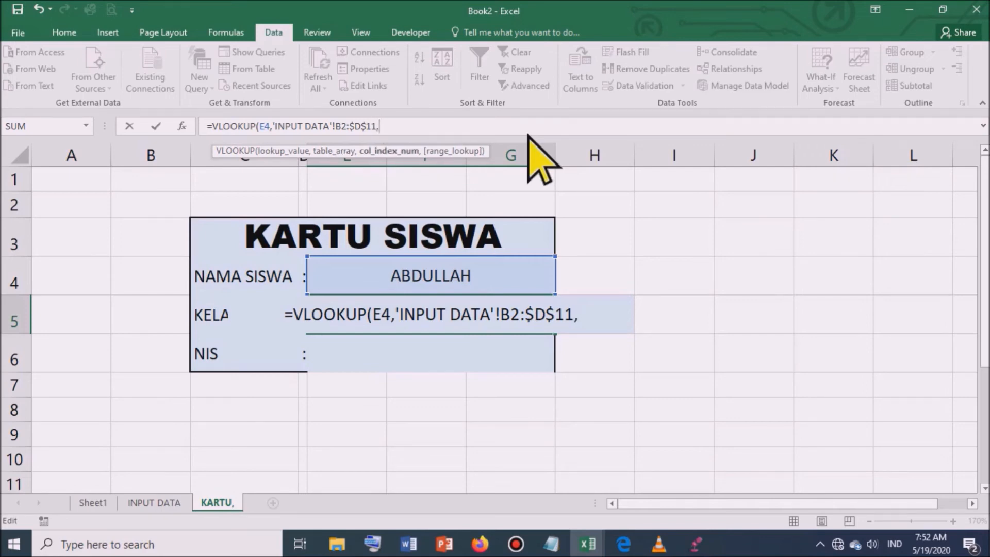
type("2")
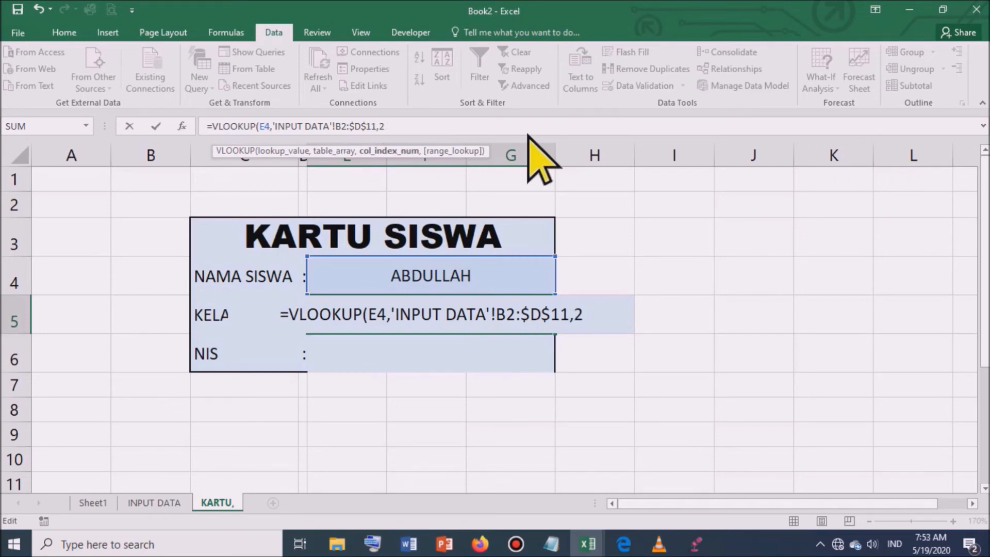
type(",")
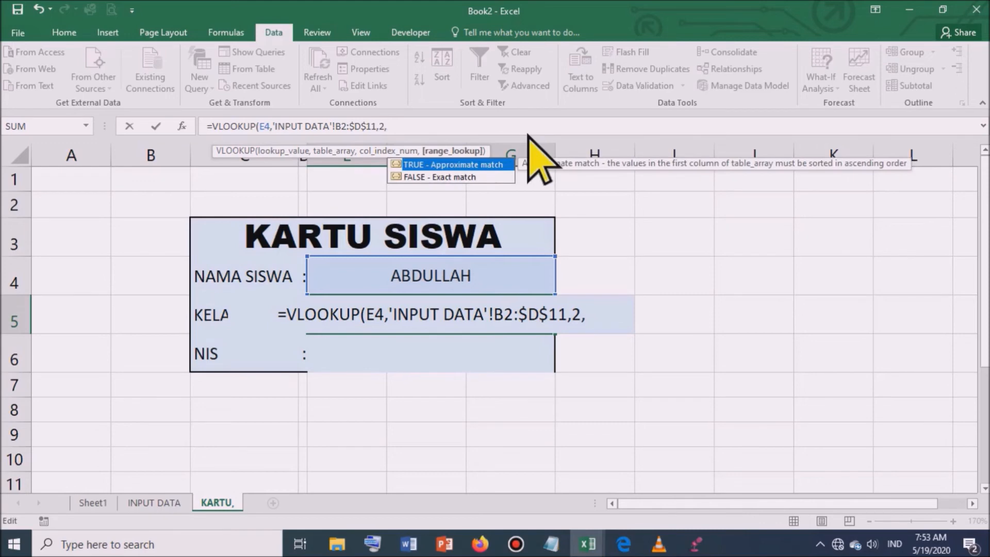
type("FALSE")
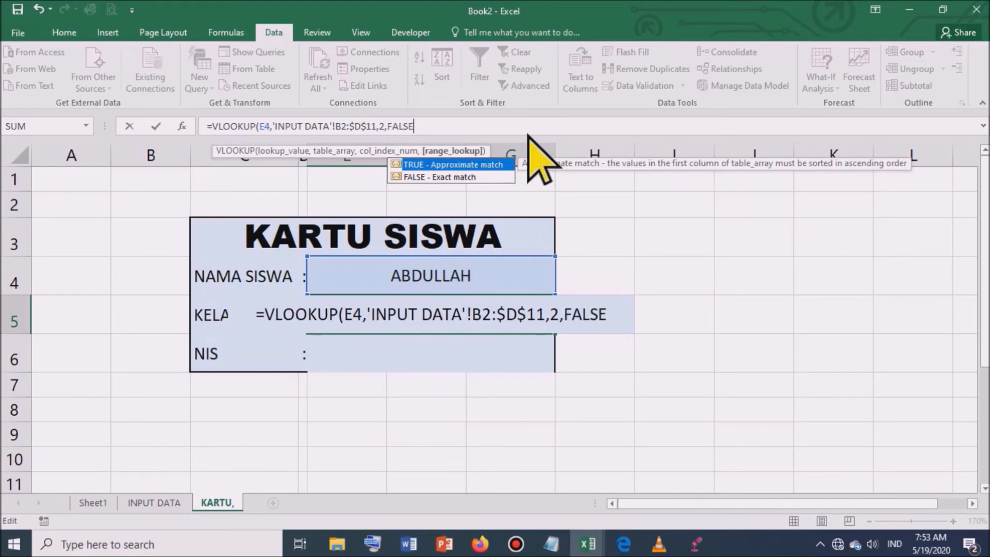
type(")")
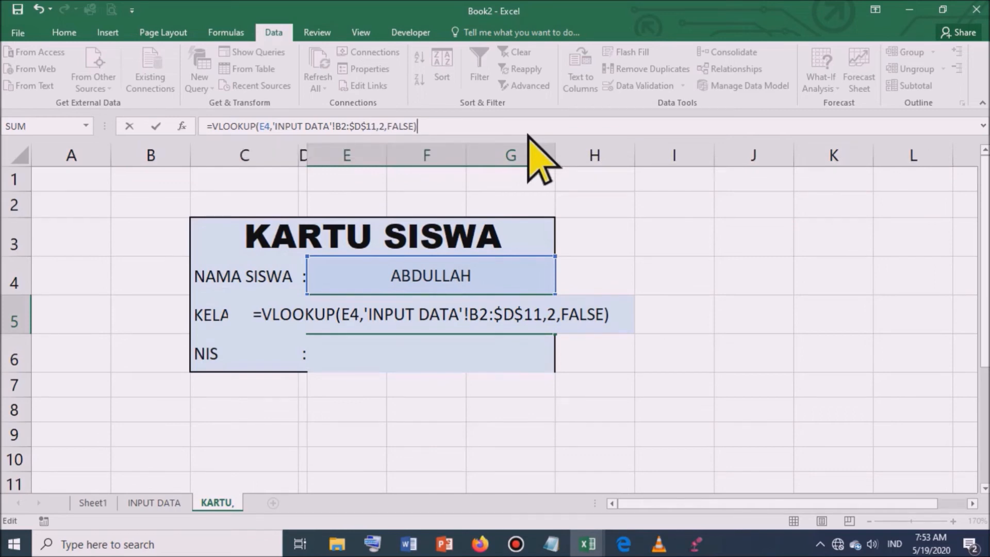
key("Return")
left_click(445, 316)
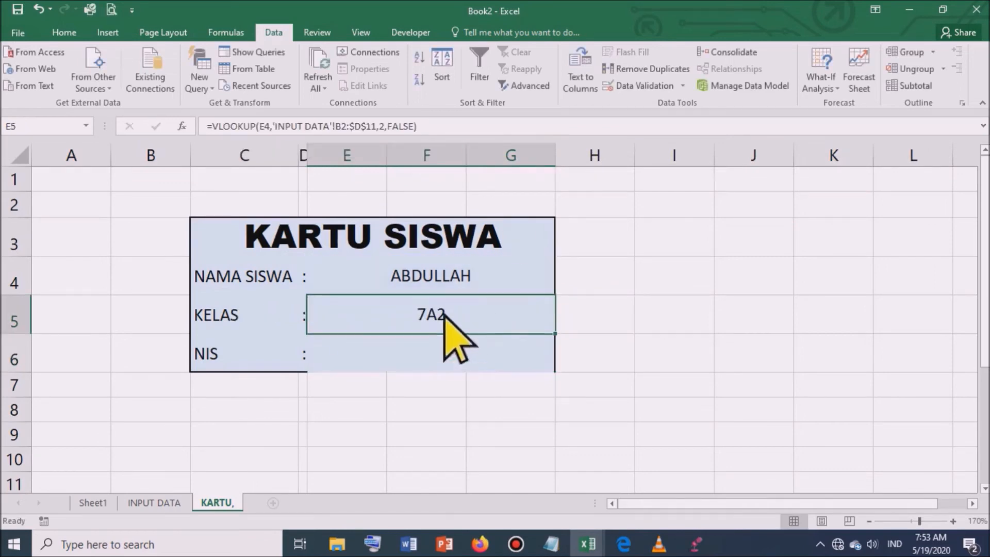
Step: Left-align the NAMA SISWA and KELAS values in E4:E5
left_click_drag(453, 272, 453, 302)
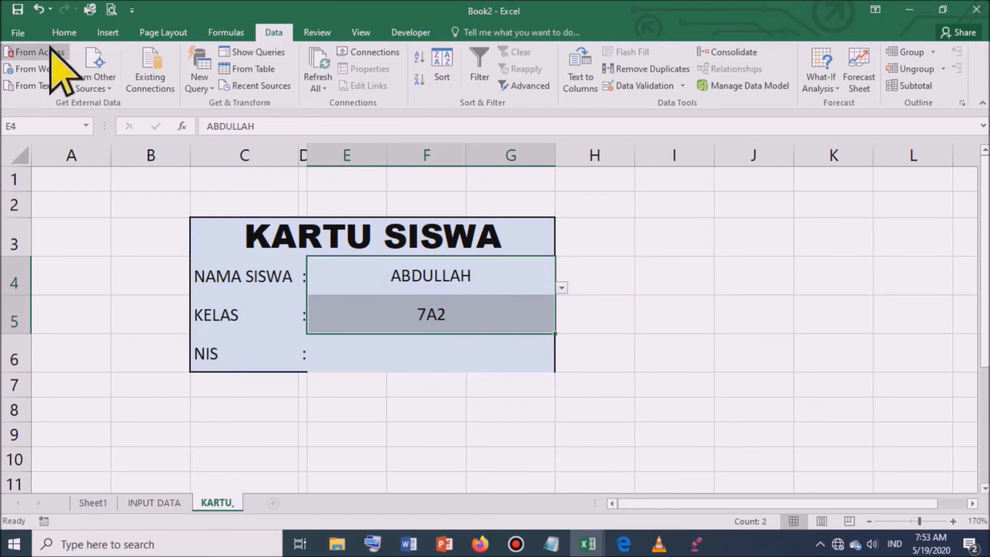
left_click(62, 32)
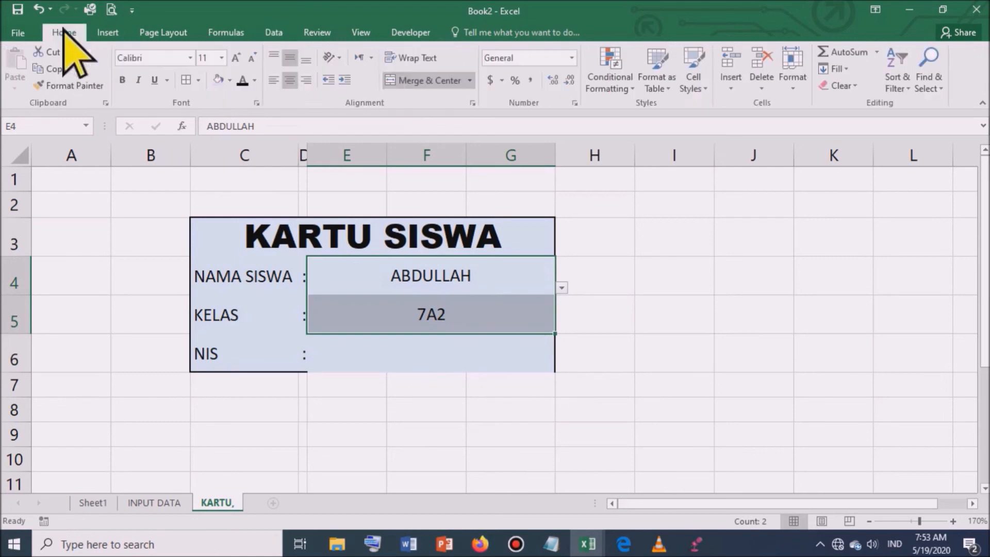
left_click(273, 80)
left_click(703, 327)
left_click(336, 321)
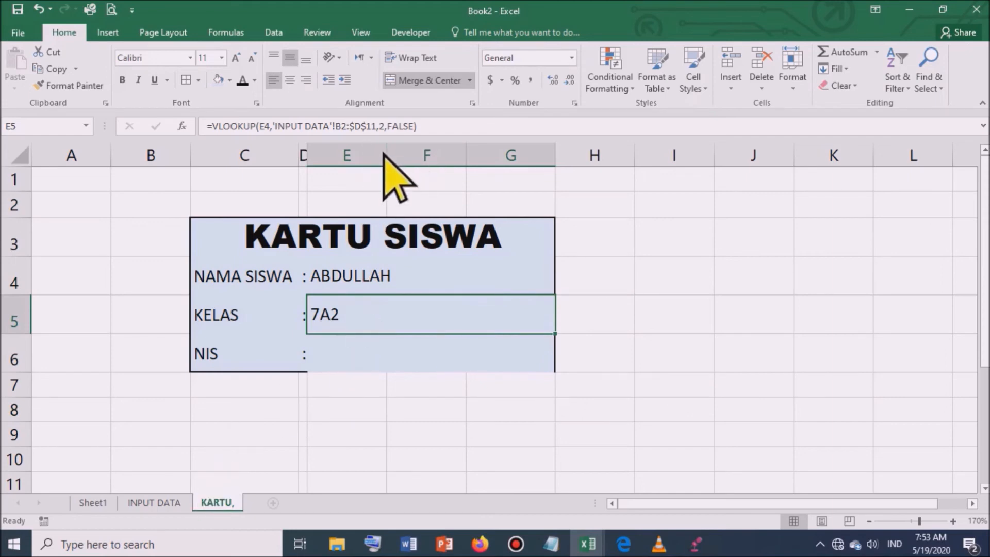
Step: Check the student columns on the INPUT DATA sheet and copy the VLOOKUP formula text from the KELAS field E5
left_click(160, 501)
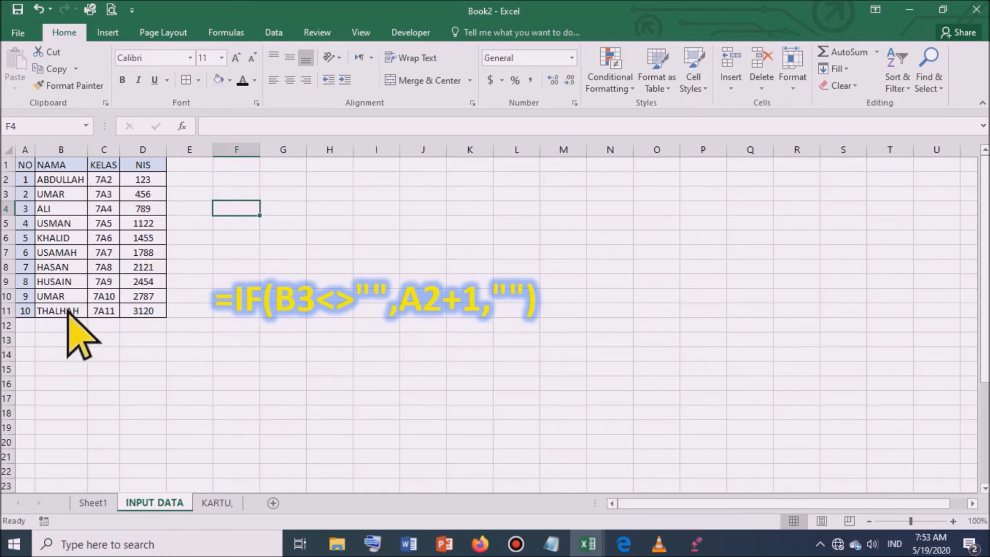
left_click(219, 504)
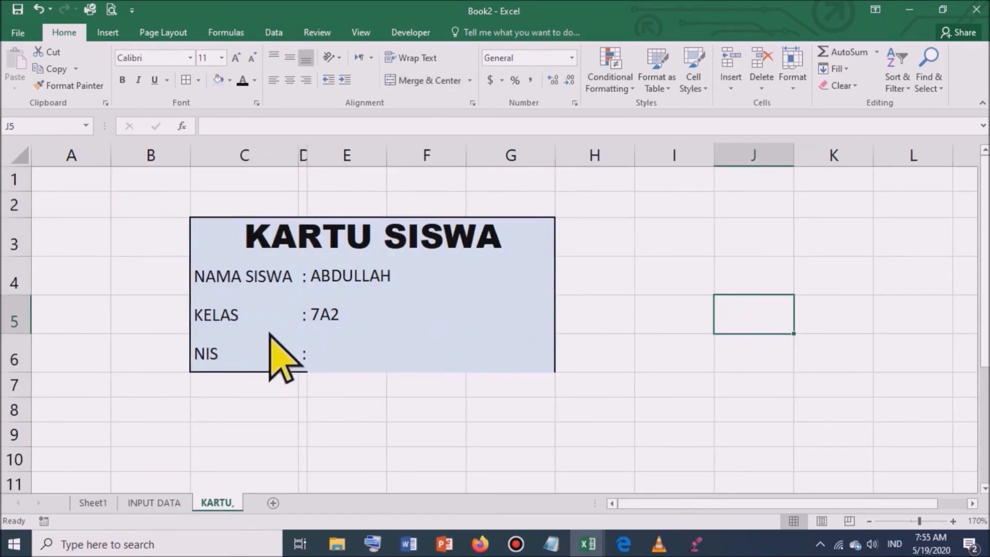
left_click(370, 356)
left_click(730, 312)
left_click(350, 359)
left_click(361, 324)
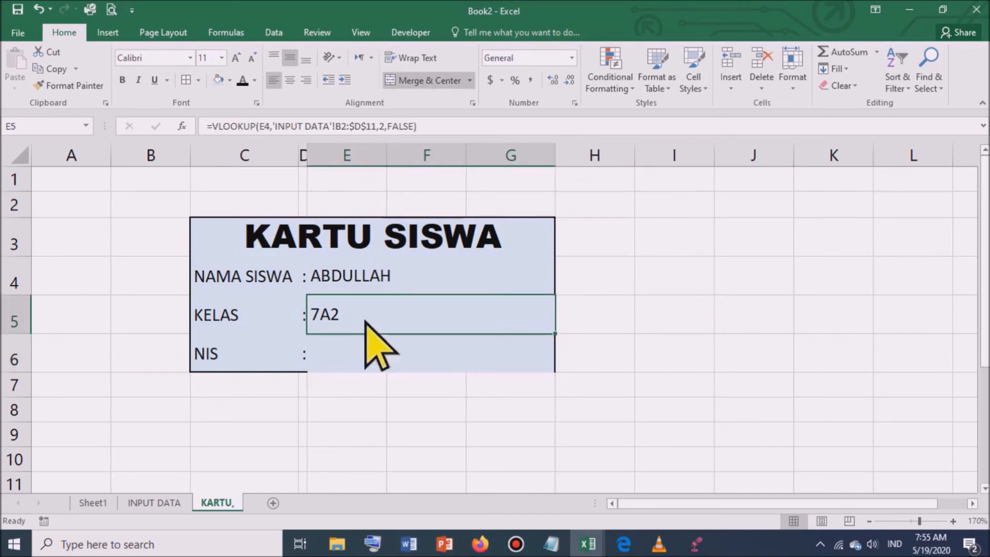
key("F2")
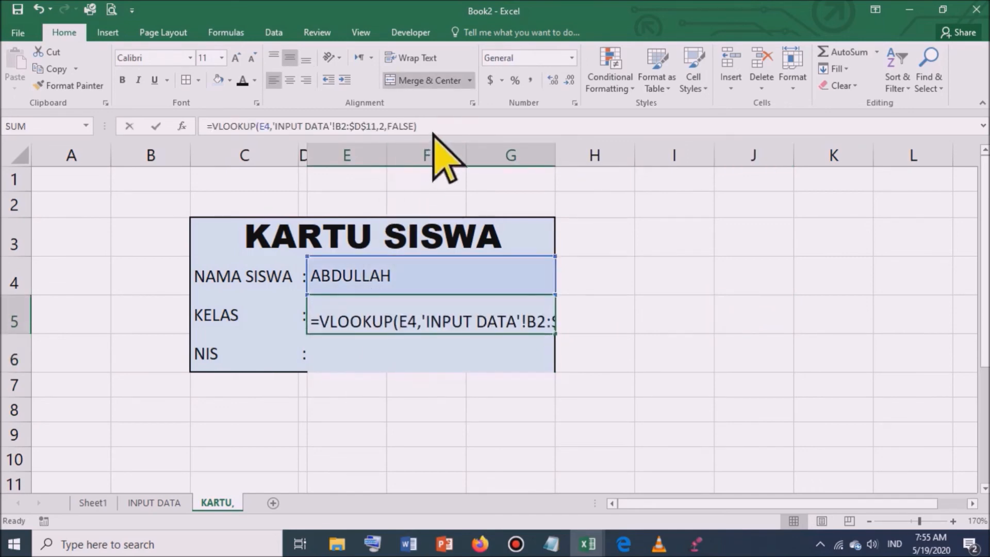
left_click_drag(427, 131, 191, 131)
key("ctrl+c")
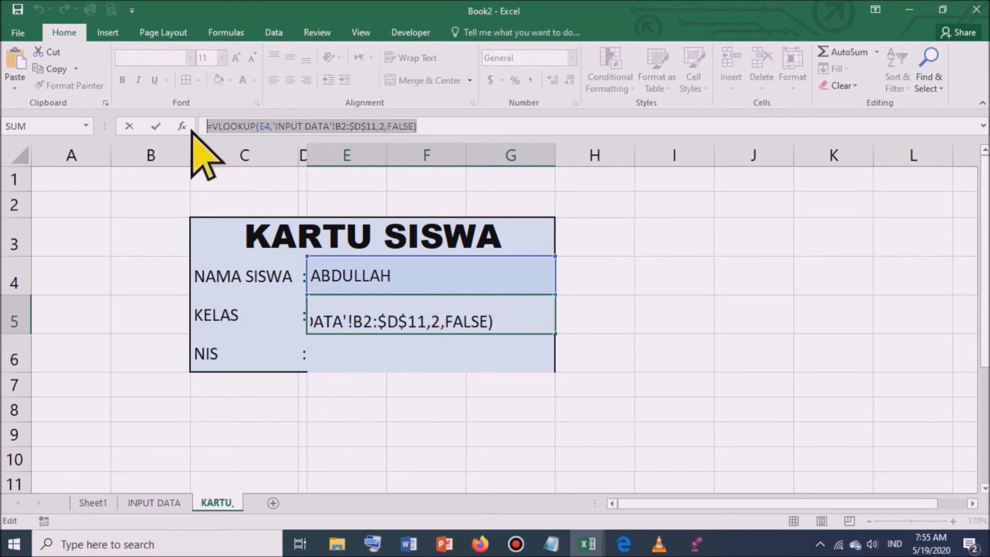
key("Return")
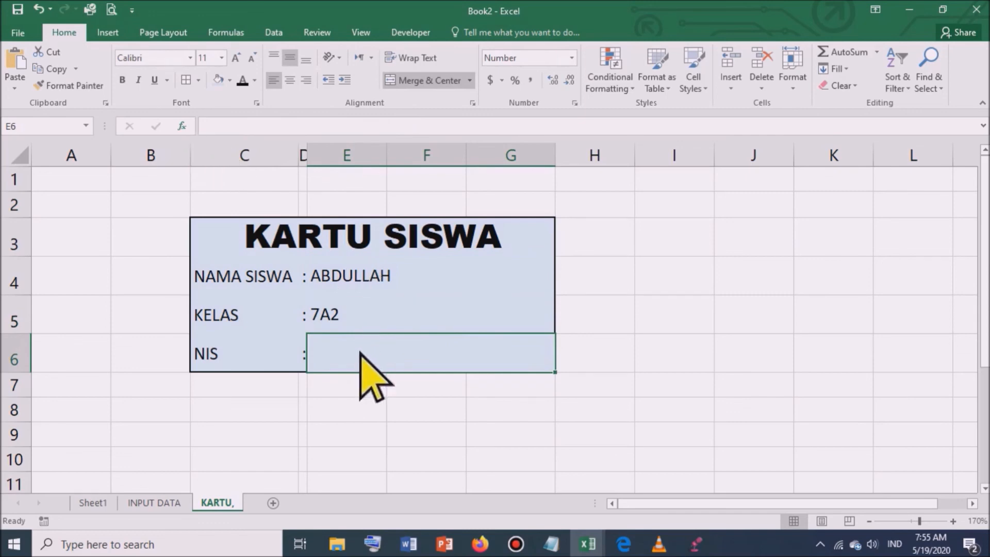
Step: Paste the VLOOKUP formula into the NIS field E6 and set its column index to 3
left_click(235, 126)
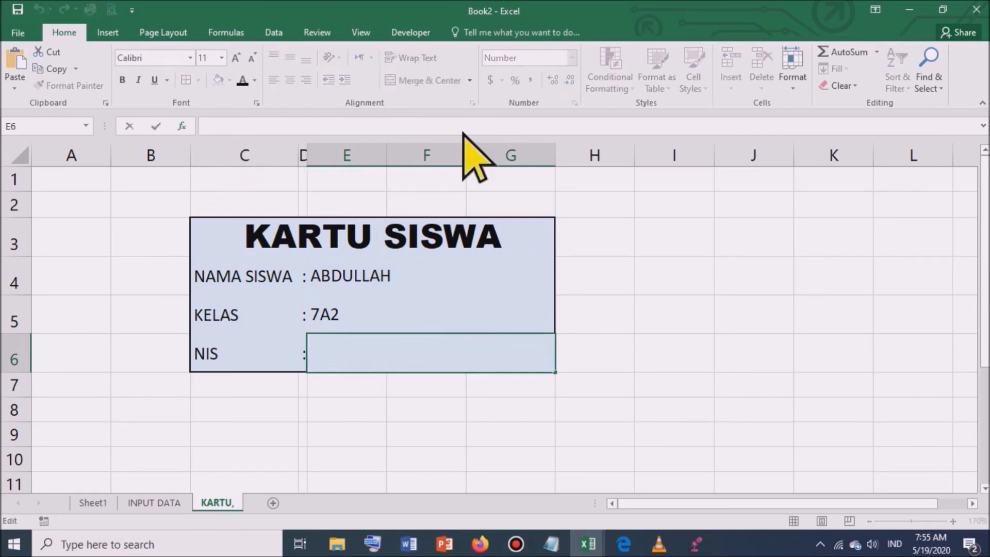
key("ctrl+v")
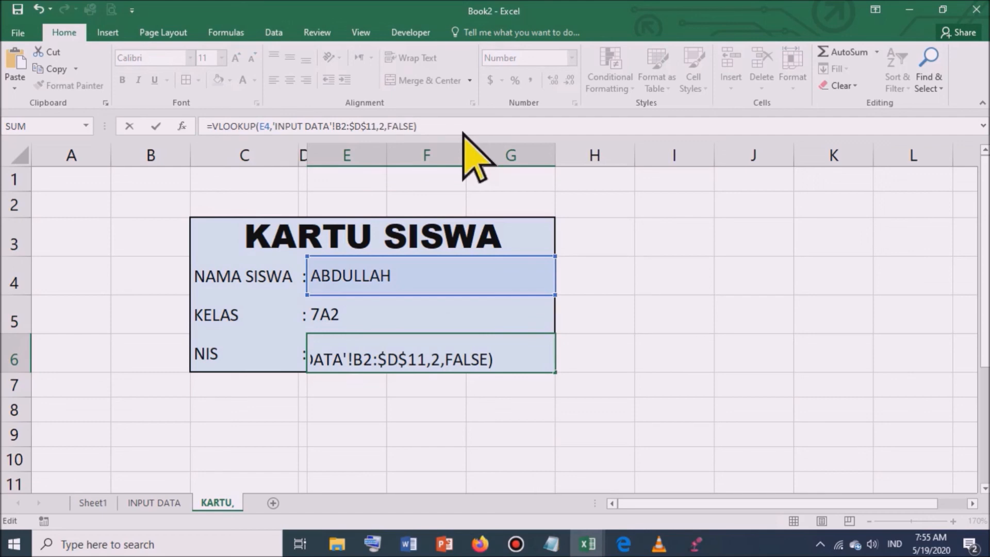
left_click(385, 127)
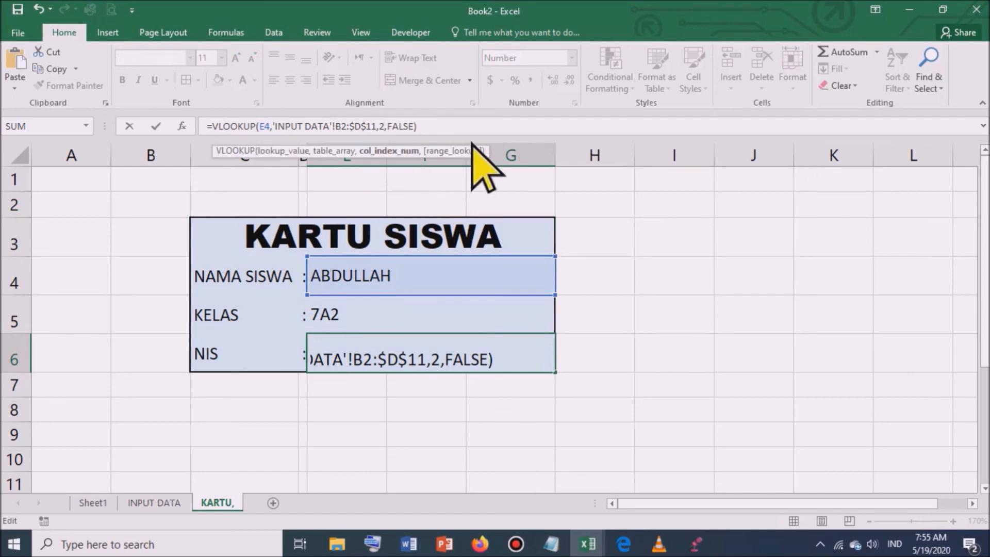
key("Return")
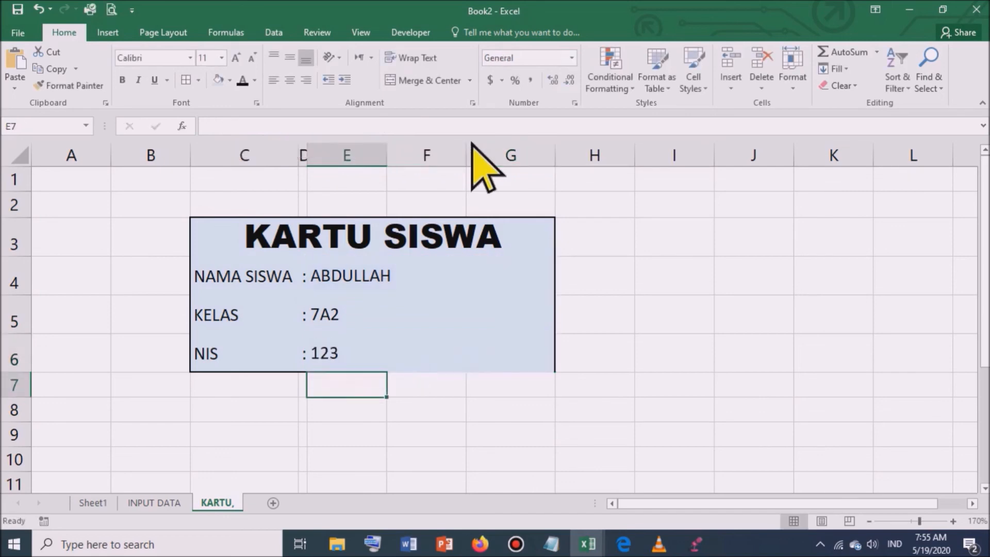
left_click(347, 363)
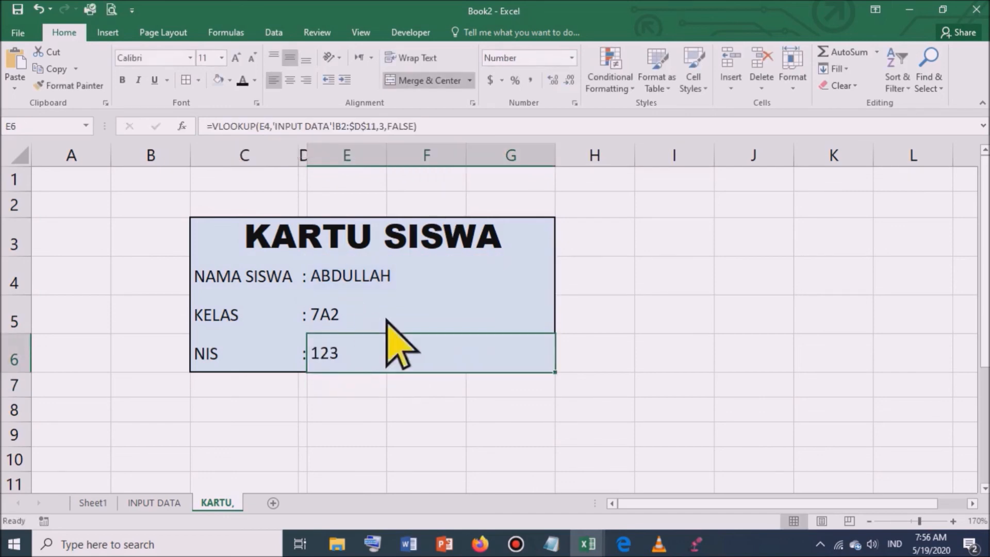
Step: Choose the third student in the NAMA SISWA drop-down list in E4 to test the KELAS and NIS lookups
left_click(398, 287)
left_click(561, 288)
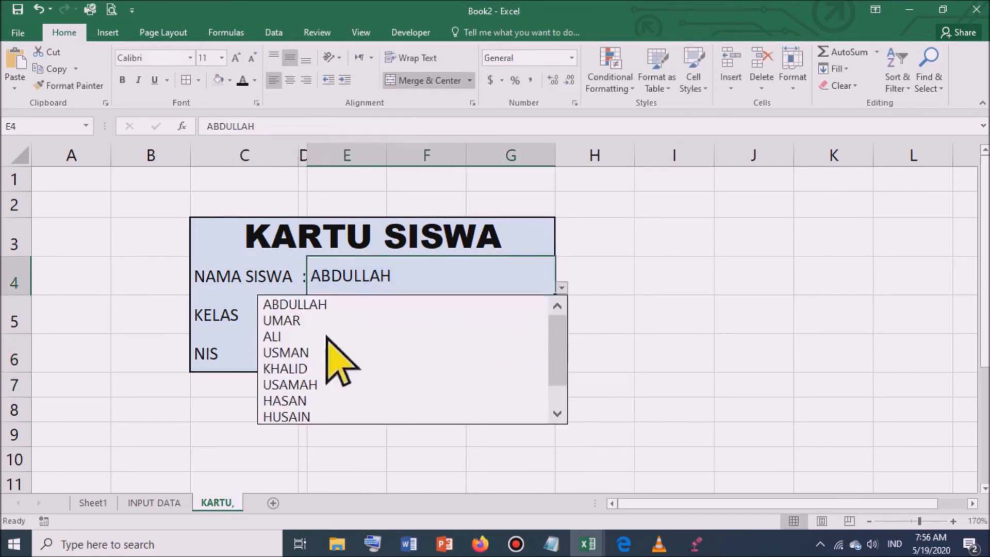
left_click(326, 342)
left_click(768, 326)
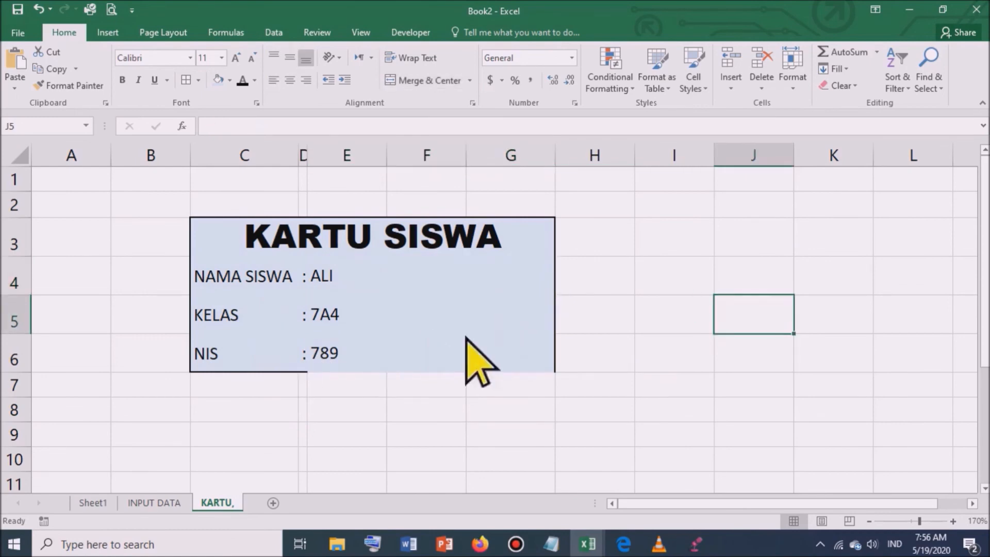
Step: Apply Thick Outside Borders around the whole student card, C3:G6
left_click_drag(200, 235, 517, 376)
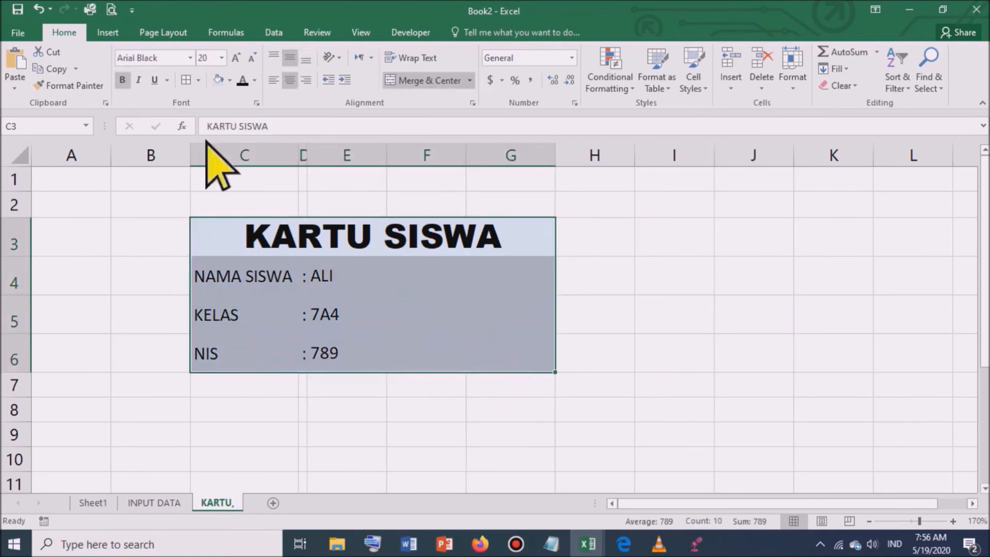
left_click(198, 80)
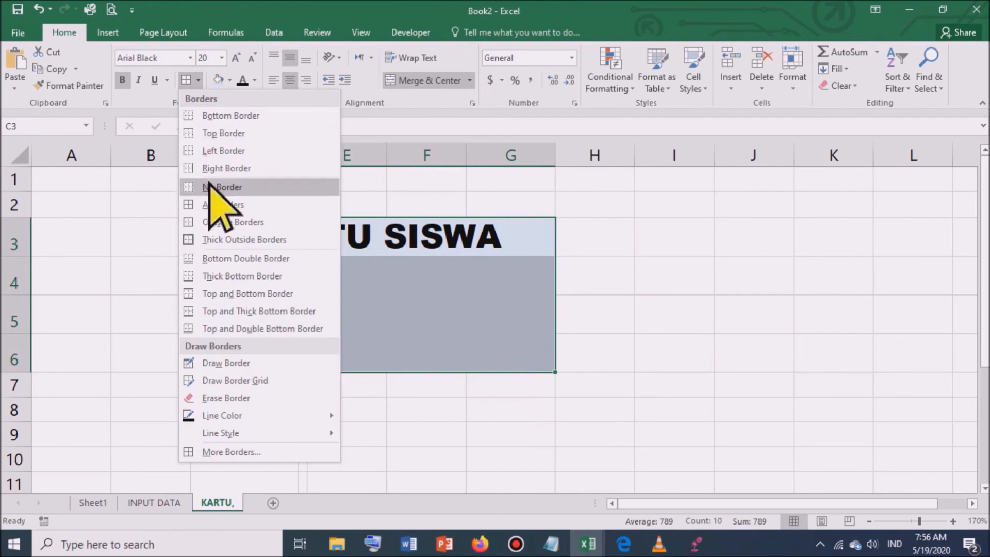
left_click(217, 238)
left_click(745, 348)
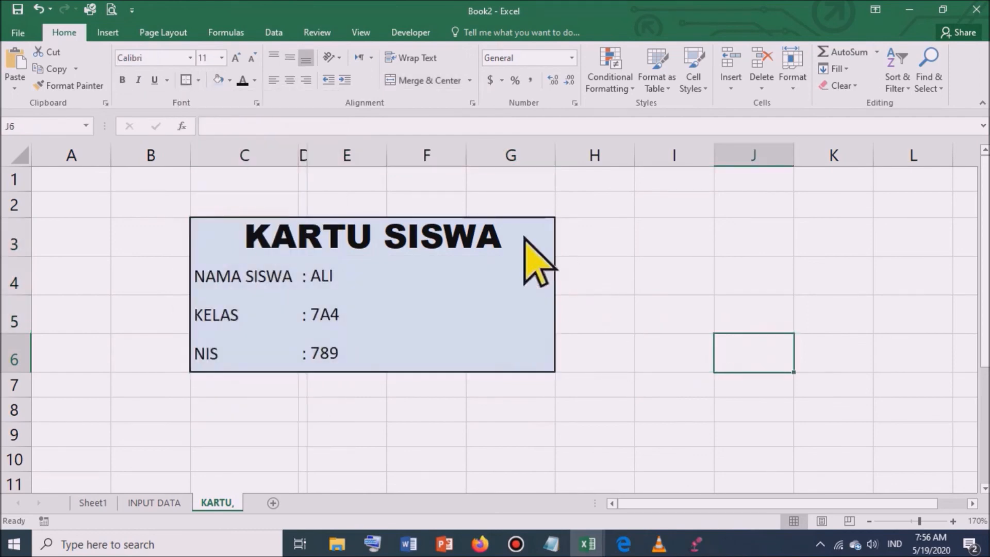
Step: Choose the last and then the fourth student in the E4 drop-down list, and compare the card with the INPUT DATA sheet
left_click(523, 240)
left_click(456, 266)
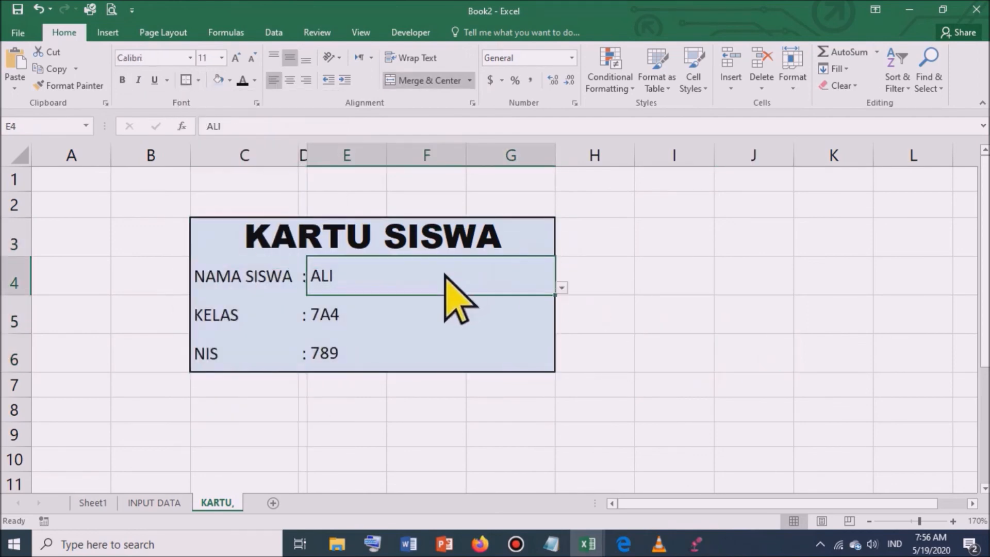
left_click(561, 288)
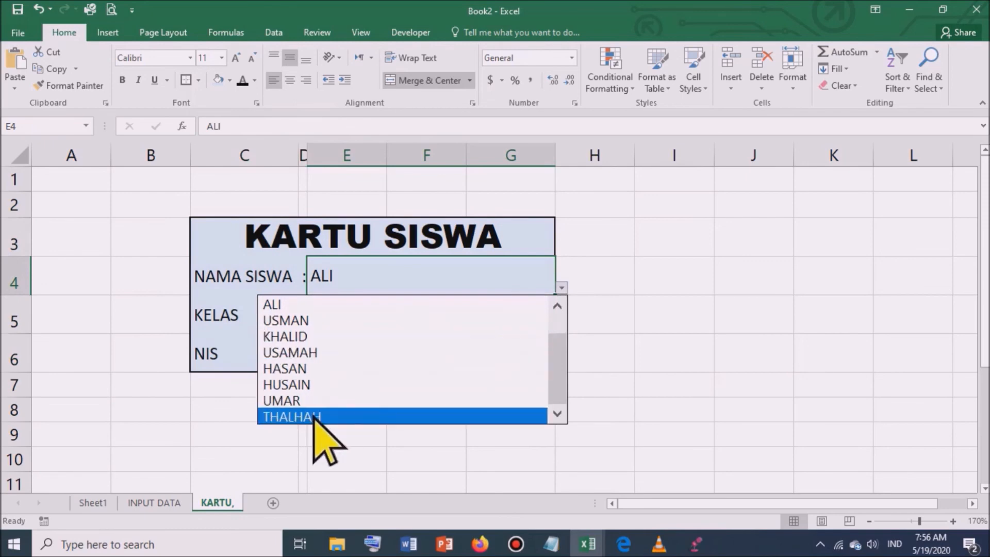
left_click(316, 416)
left_click(562, 287)
left_click(304, 320)
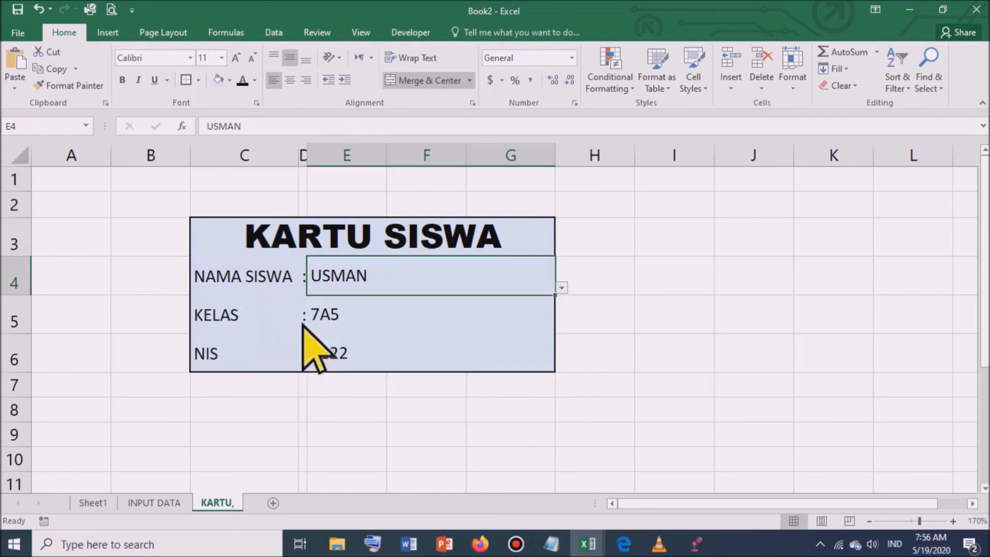
left_click(153, 503)
left_click(219, 503)
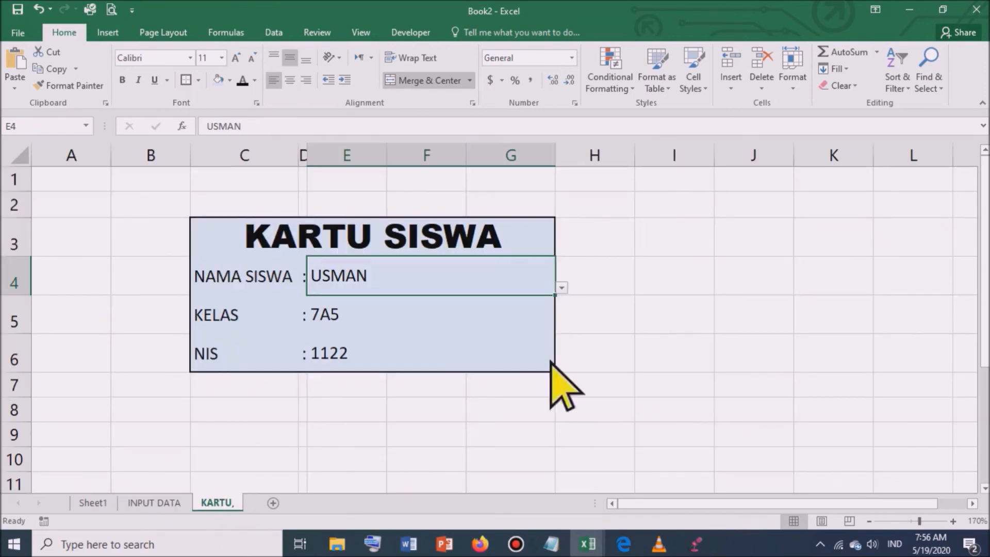